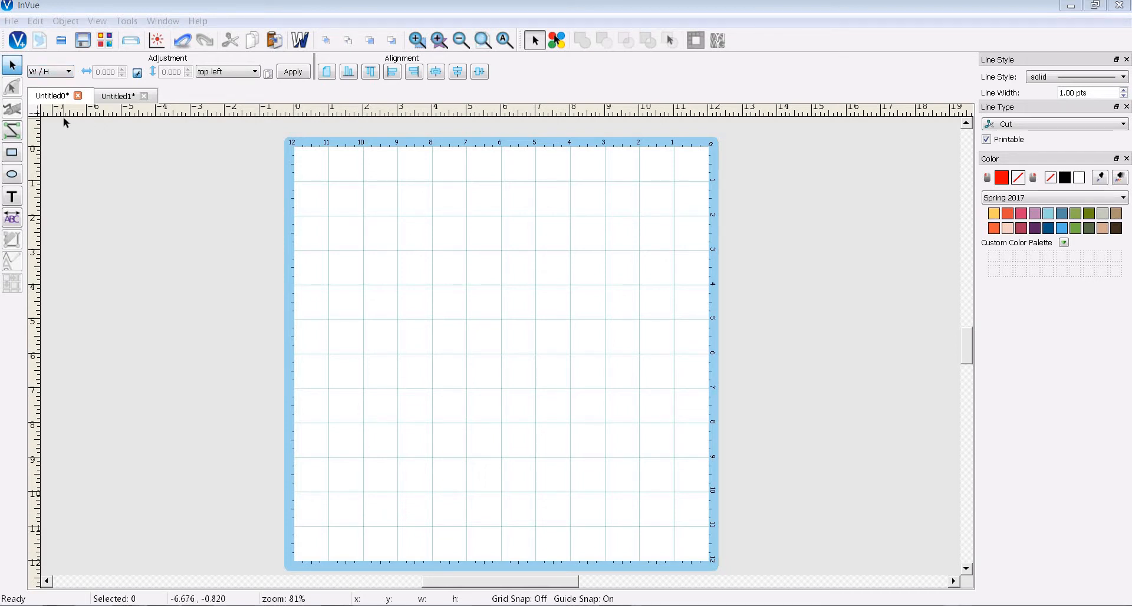
Import braces 04-2.svg and braces 04-5.svg together at the recommended 90 DPI, ignoring the page size specified in the files.
click(12, 21)
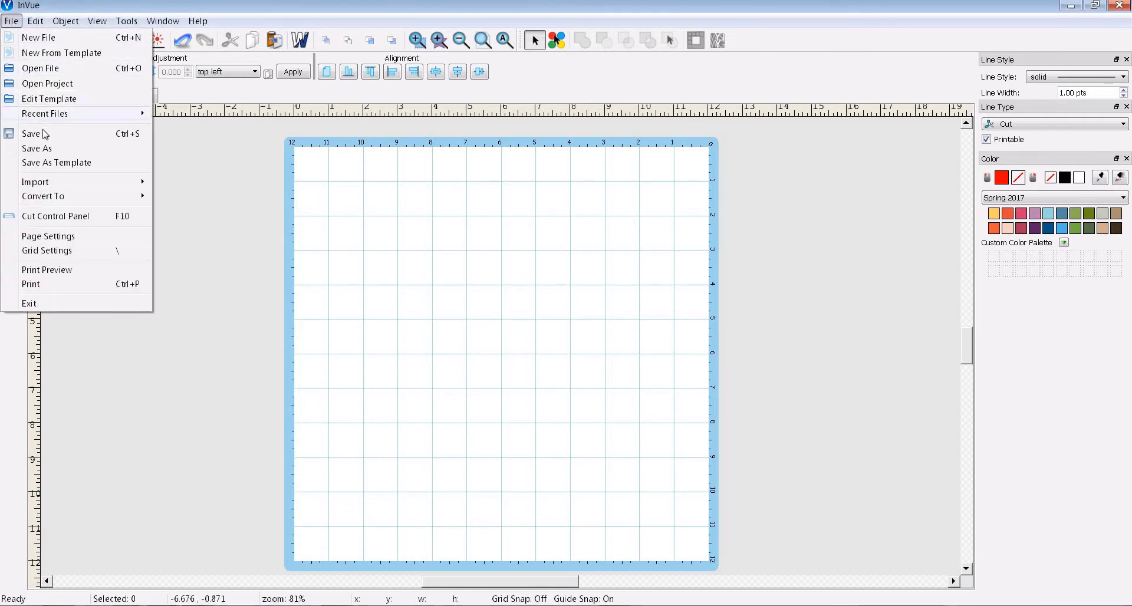
mouse_move(47, 186)
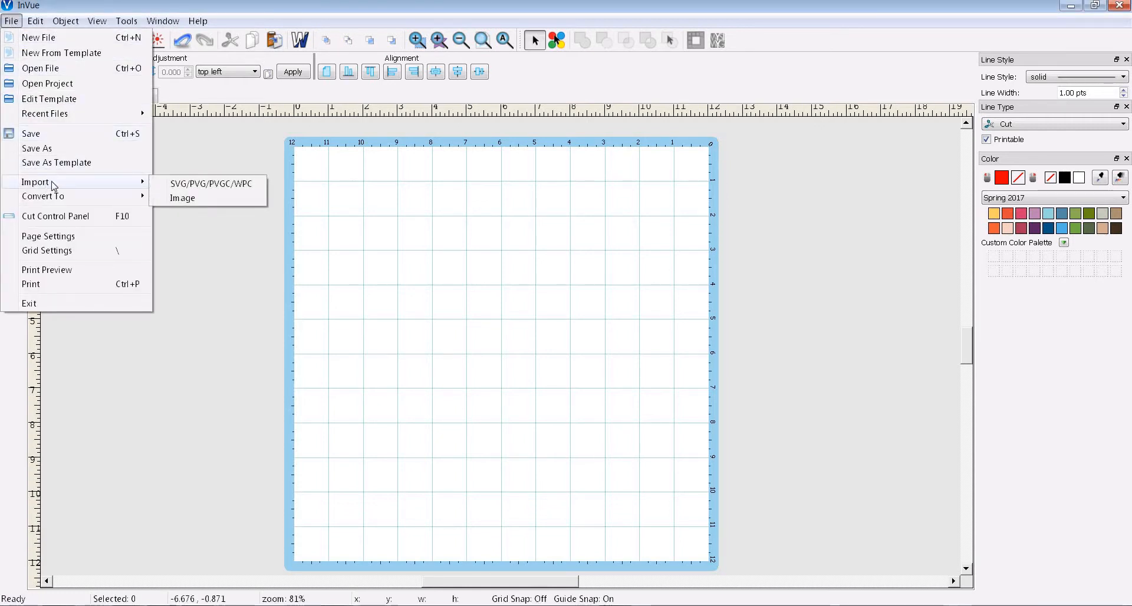
click(192, 184)
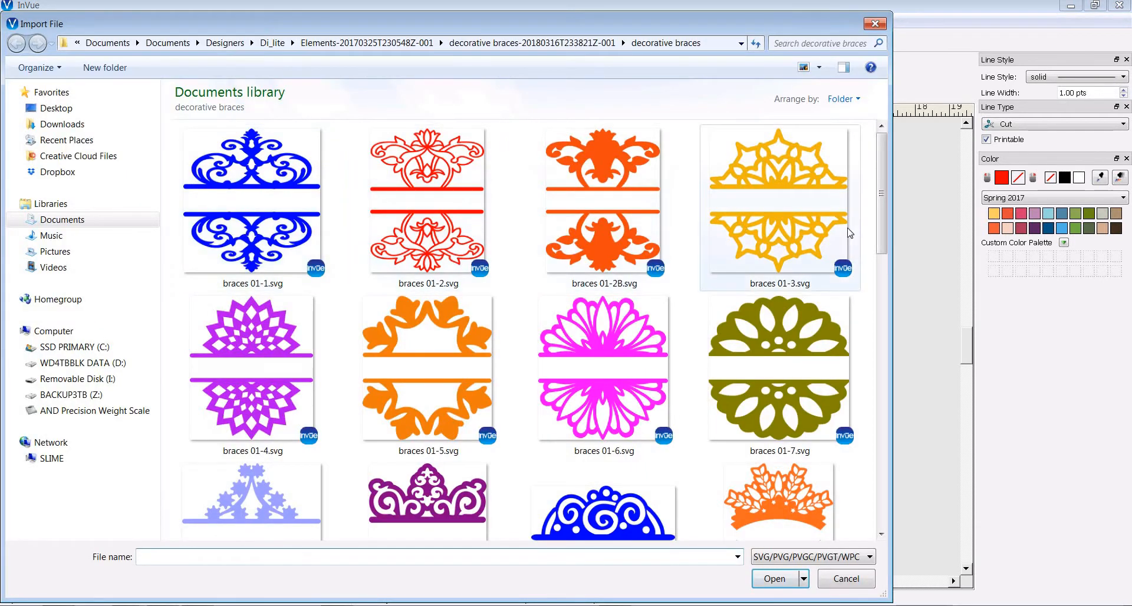
drag(881, 247, 889, 515)
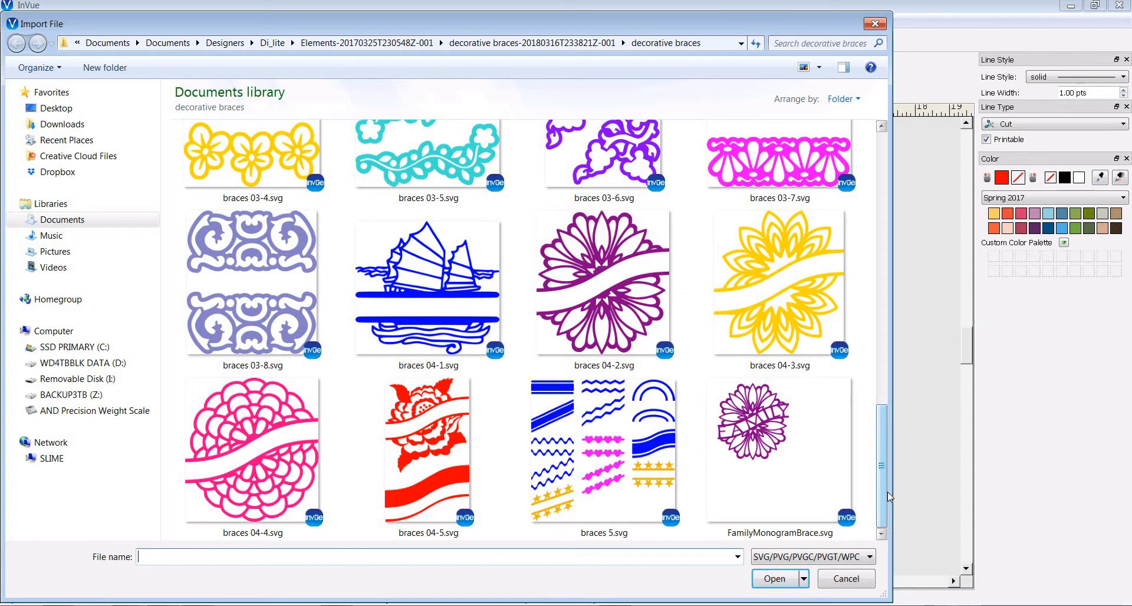
click(619, 324)
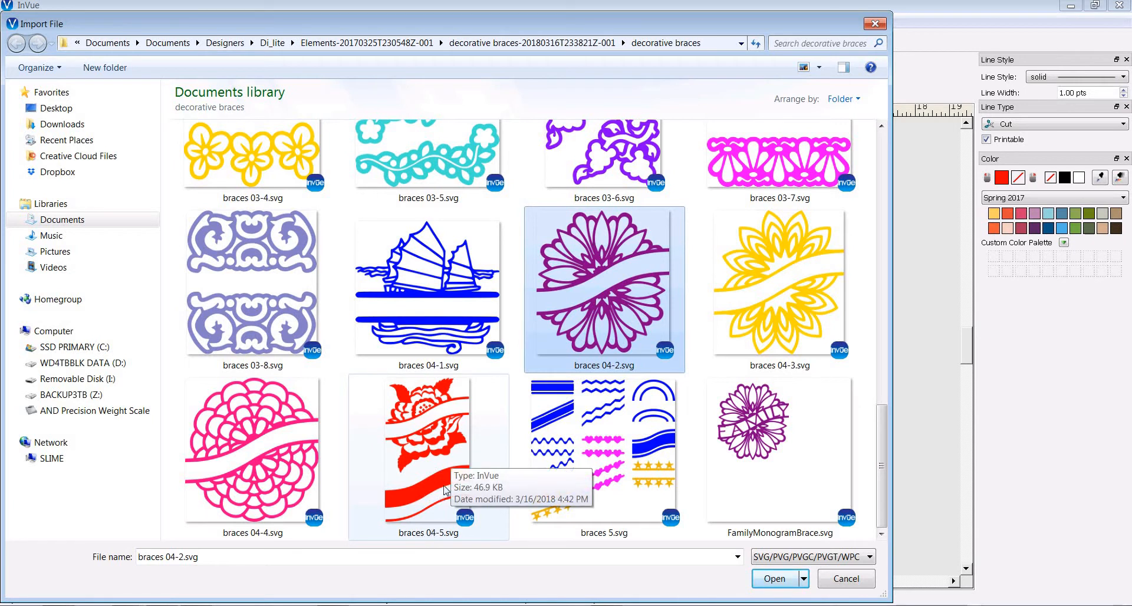
ctrl+click(444, 460)
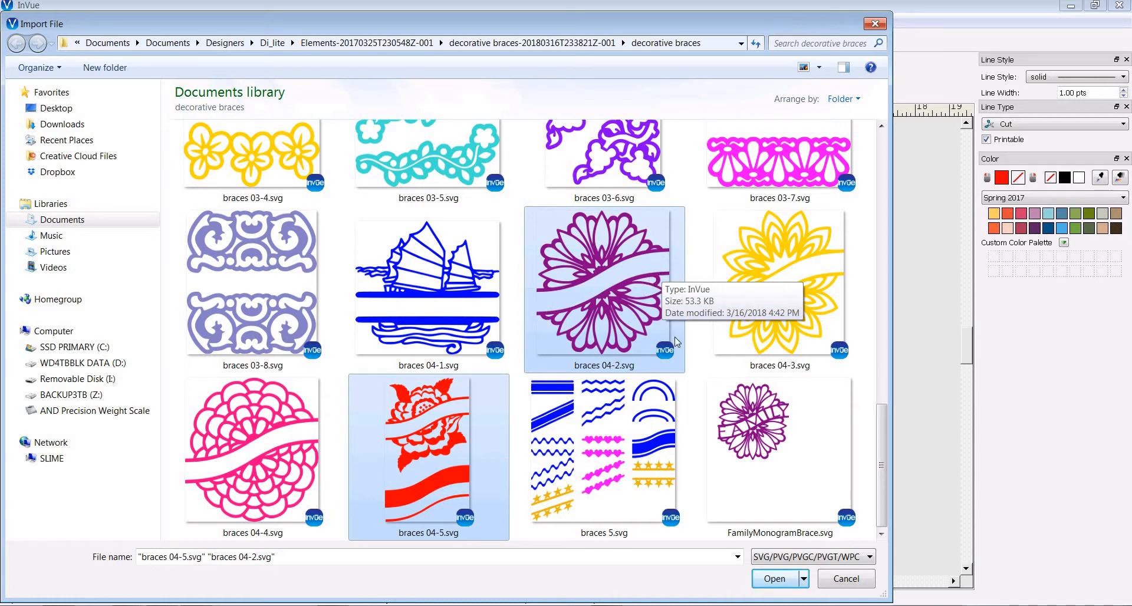
click(768, 580)
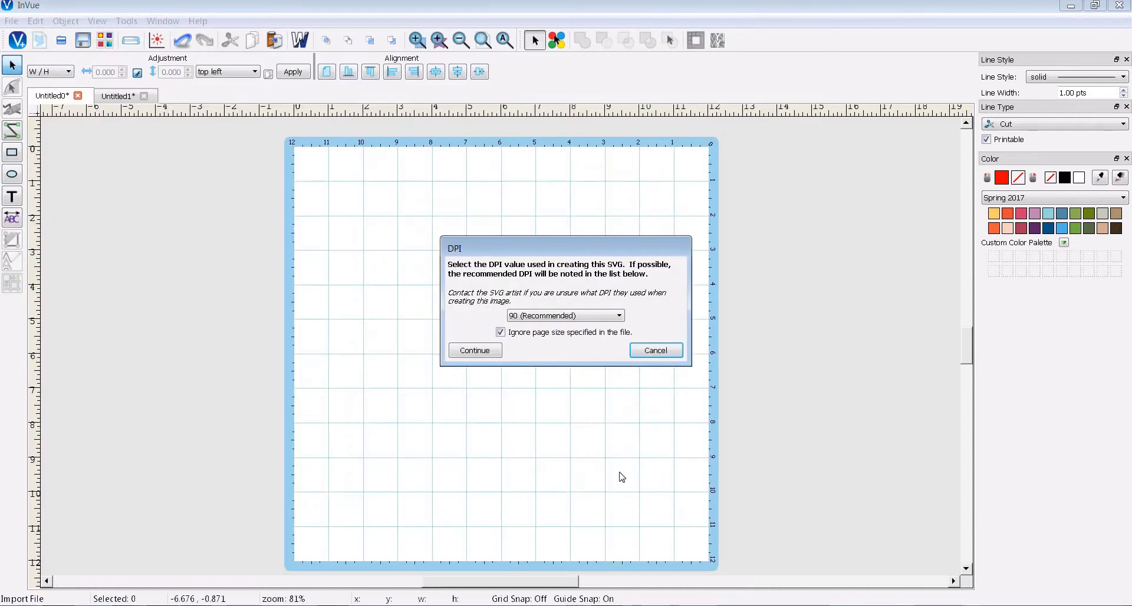
click(475, 353)
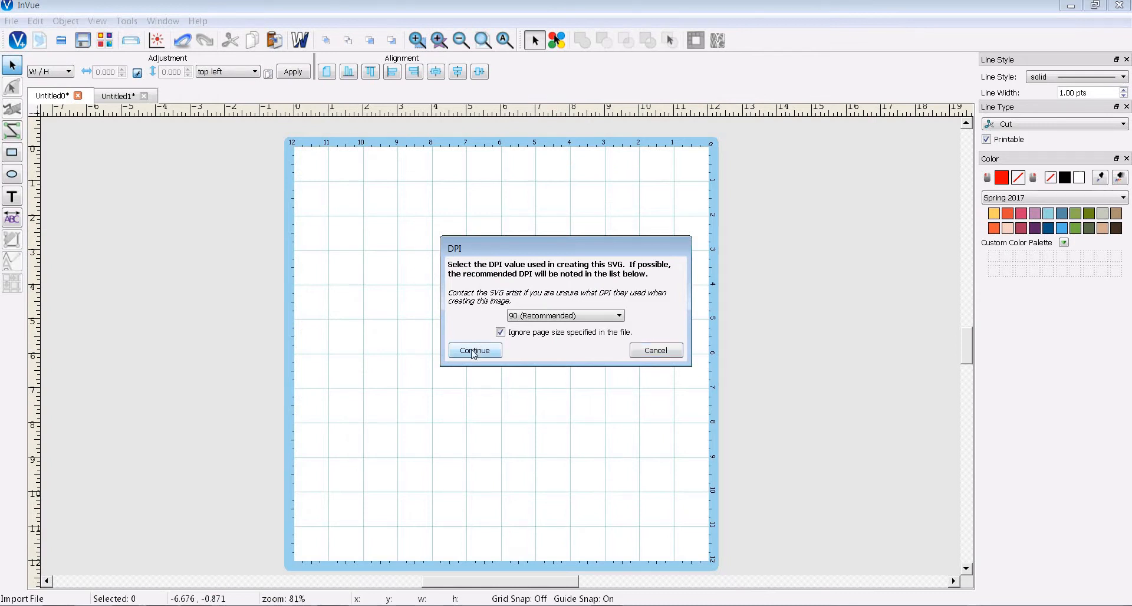
click(475, 351)
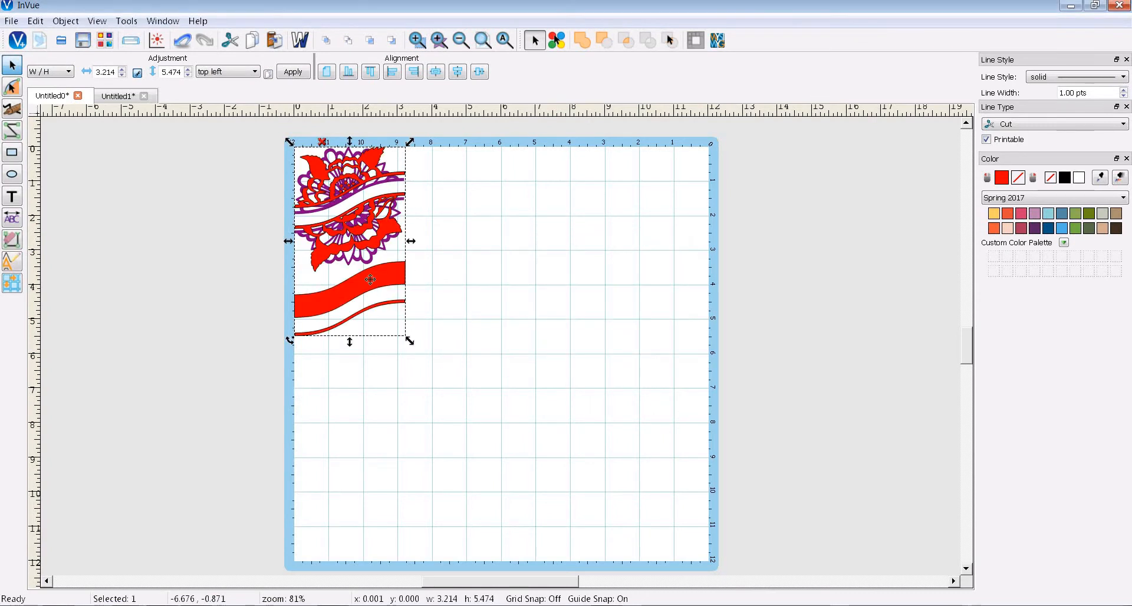
Separate the imported designs, placing the red brace at about x 6.54, y 0.55 and the purple flower at about x 0.51, y 0.87.
drag(368, 279, 595, 297)
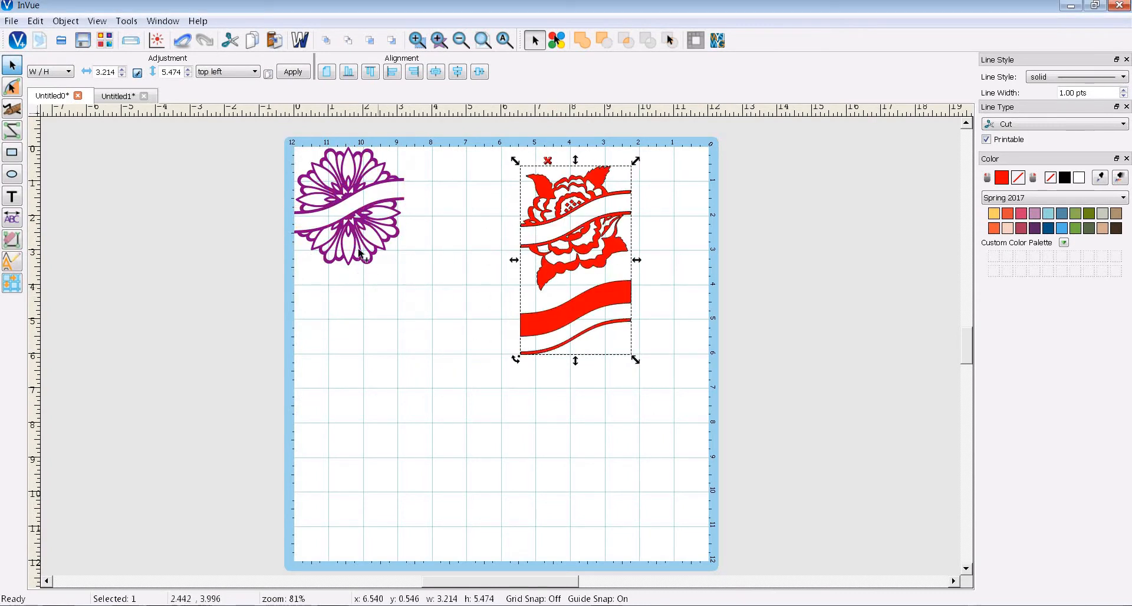
click(374, 275)
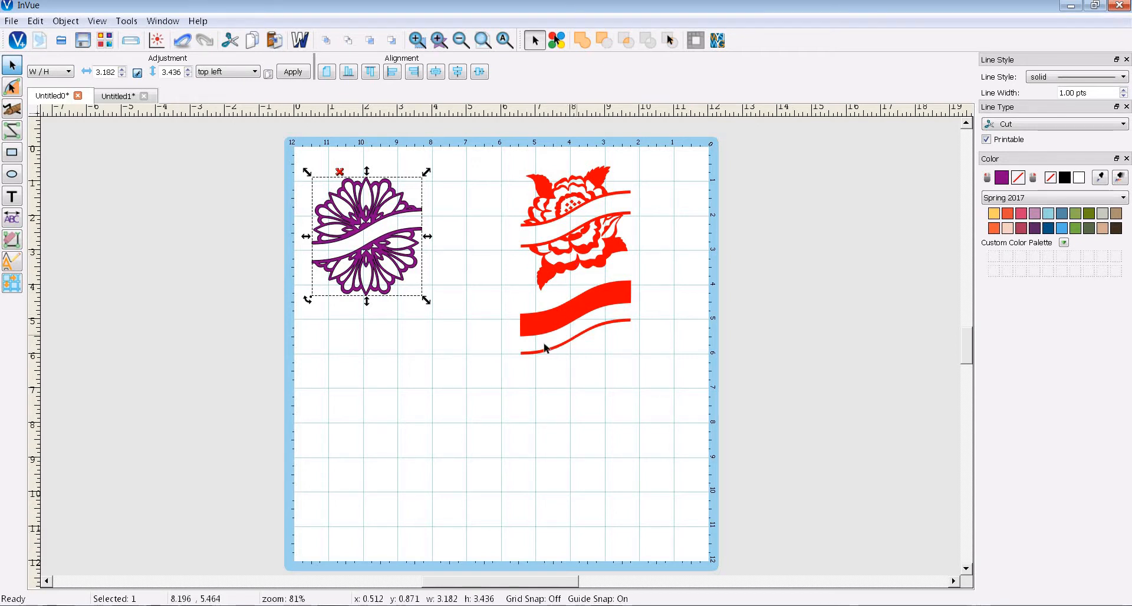
Ungroup the red brace design and delete its flower and thick wavy band, keeping only the thin curve.
click(557, 234)
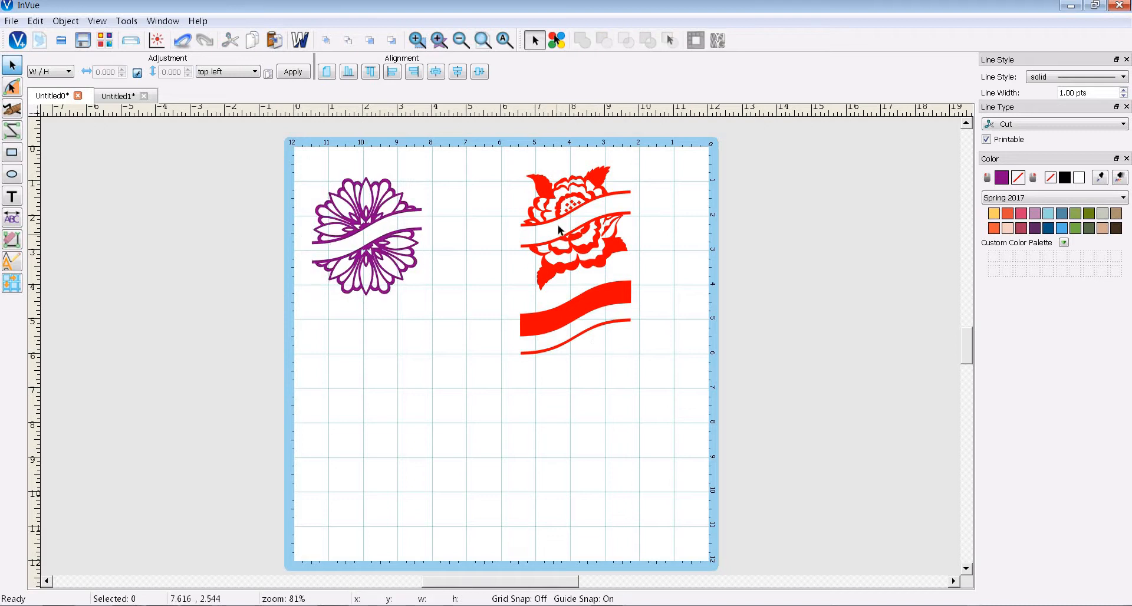
click(560, 216)
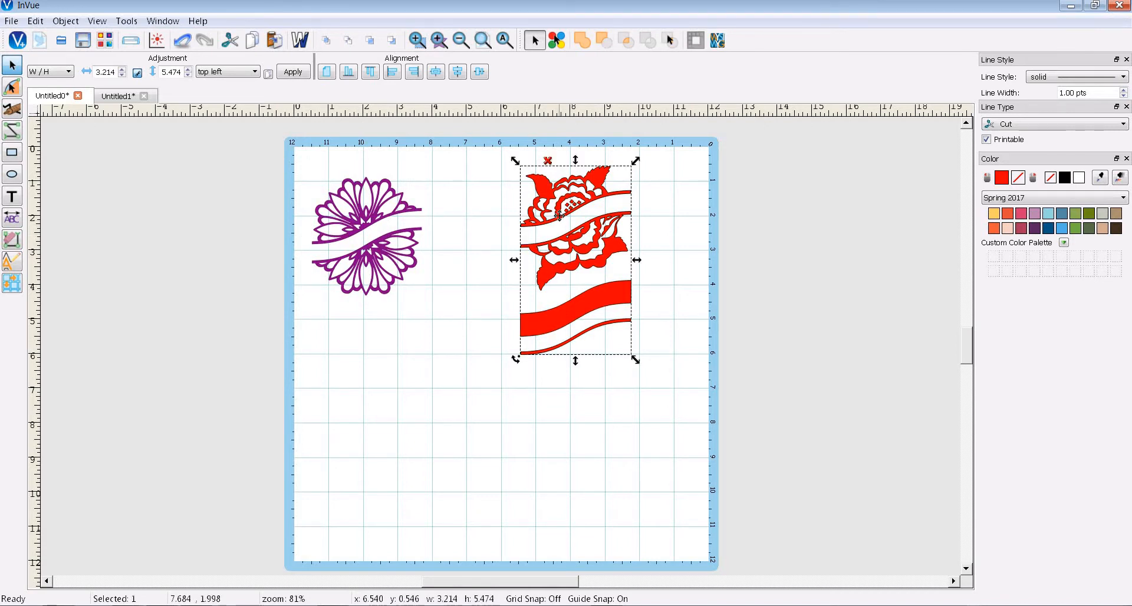
click(548, 162)
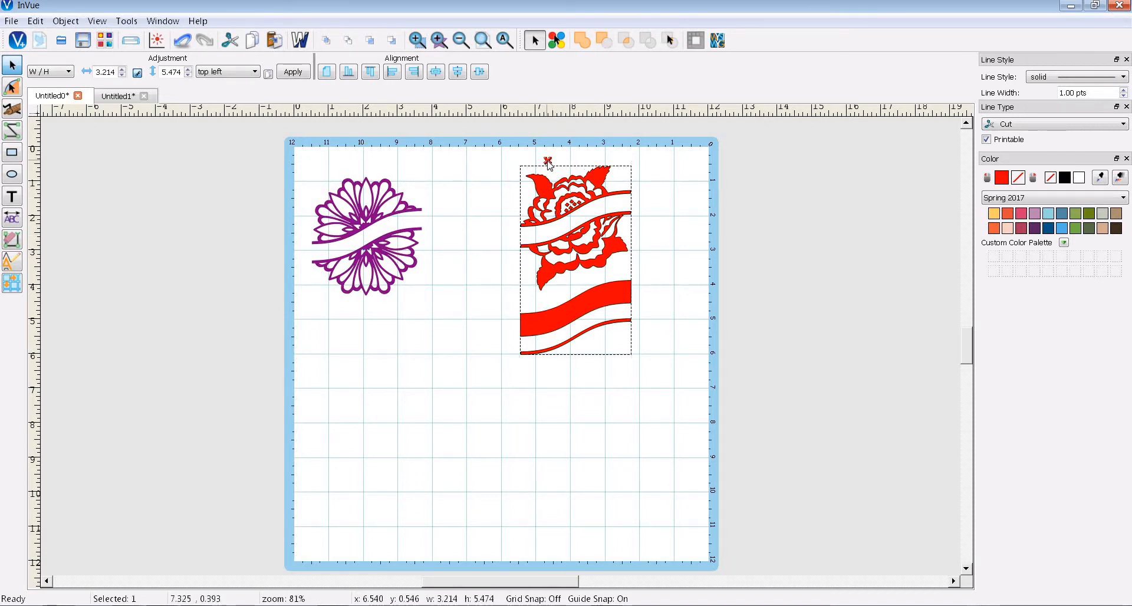
click(489, 186)
drag(485, 155, 700, 296)
key(Delete)
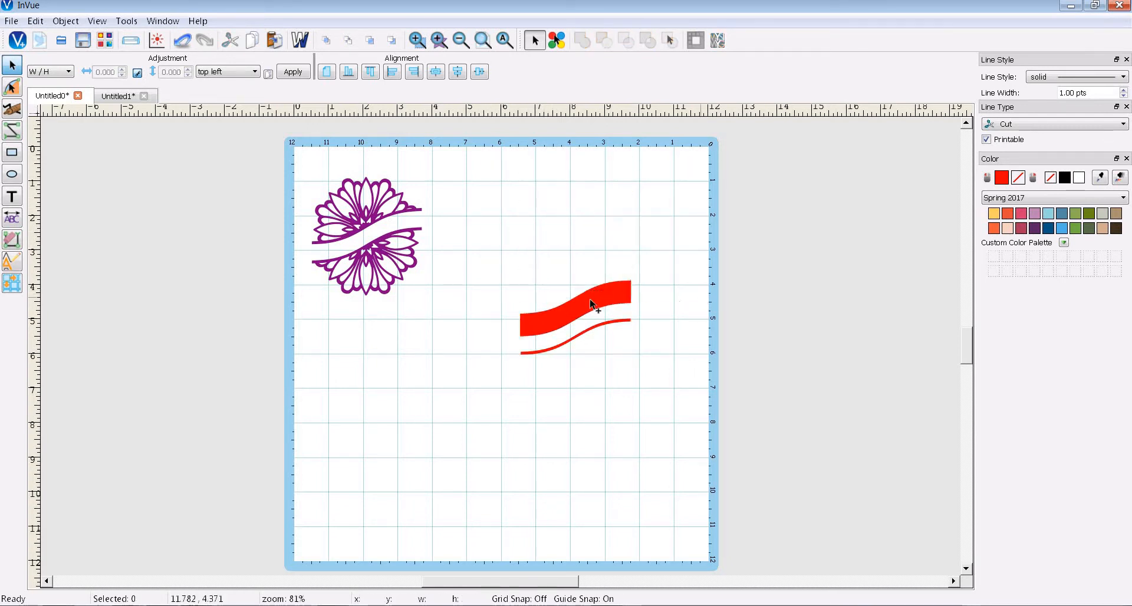
click(575, 330)
key(Delete)
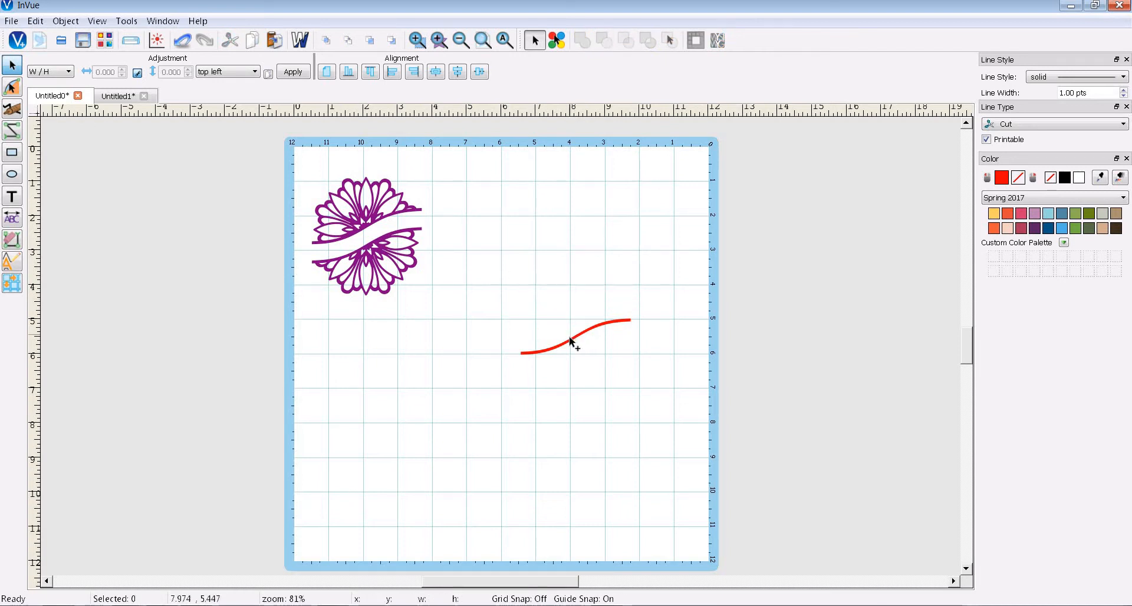
Place the thin red curve along the purple flower's lower band edge and scale both proportionally to 6 wide.
click(568, 337)
drag(569, 338, 359, 247)
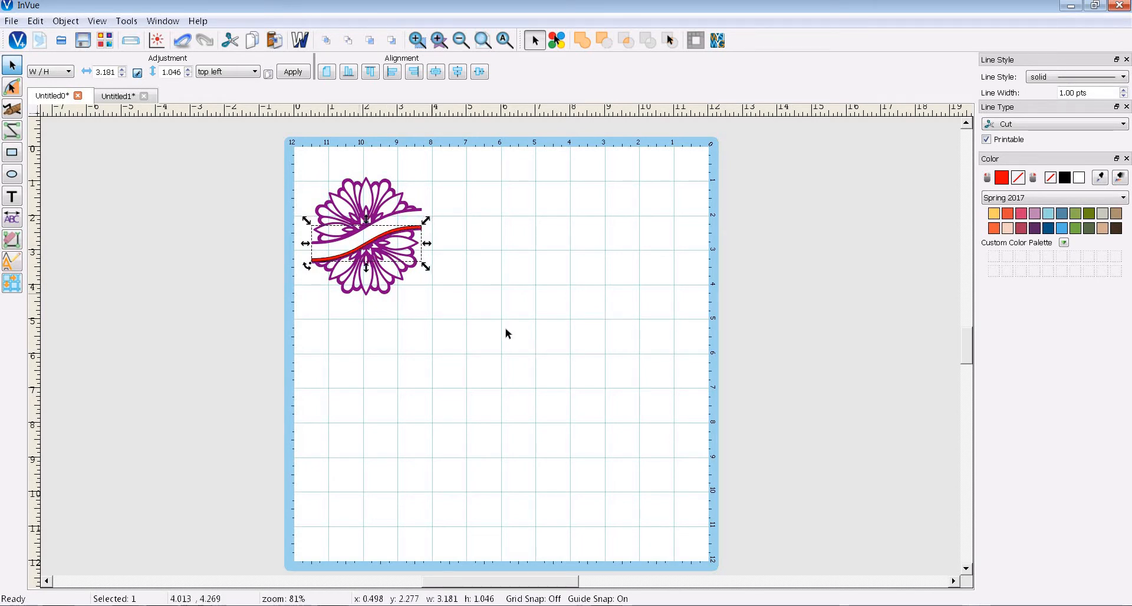
drag(494, 341, 267, 144)
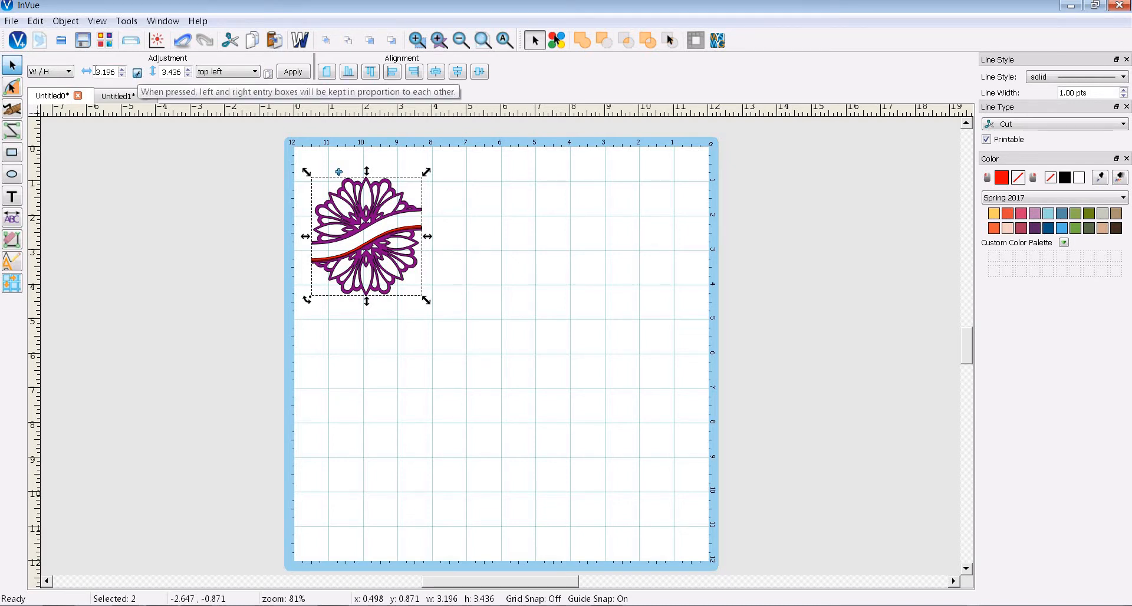
double_click(112, 73)
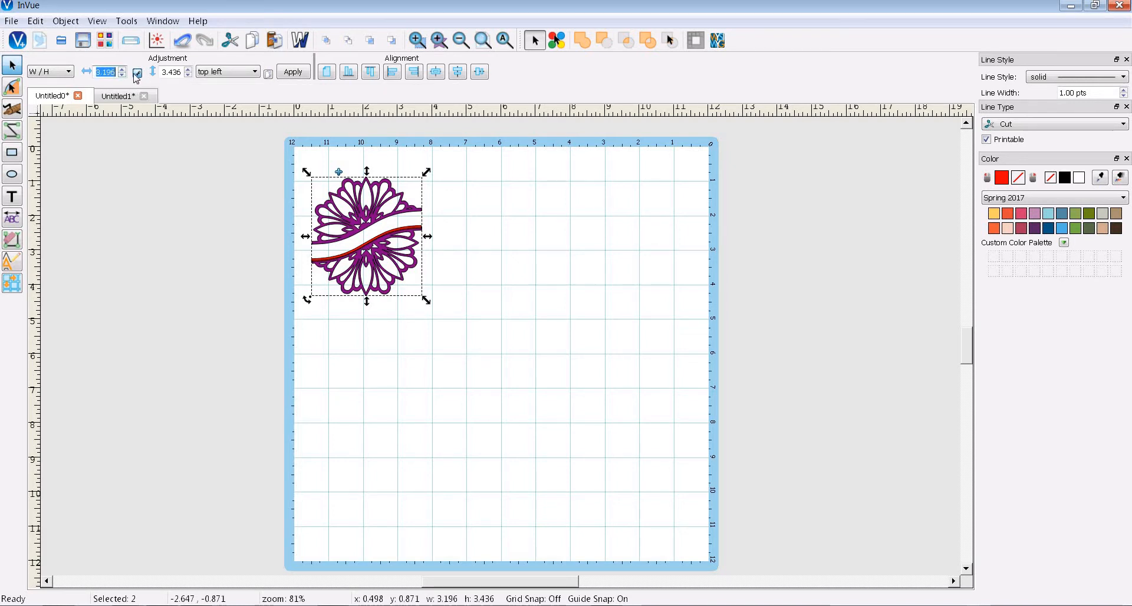
text(6)
click(293, 75)
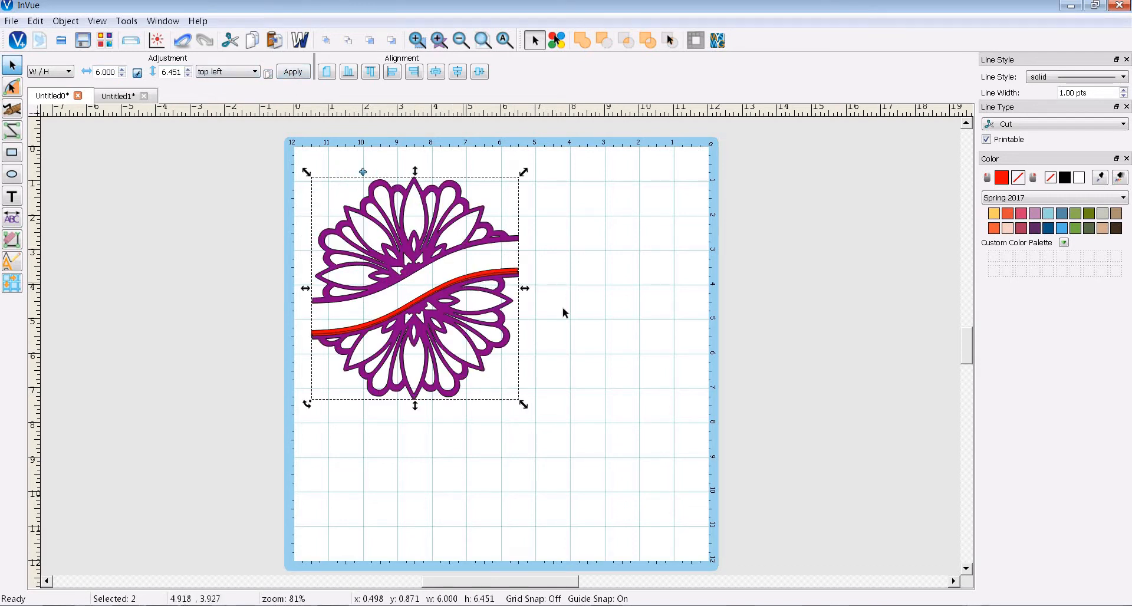
Move the scaled red curve off the purple flower to the empty area beside it, at about x 7.43, y 3.78.
click(451, 306)
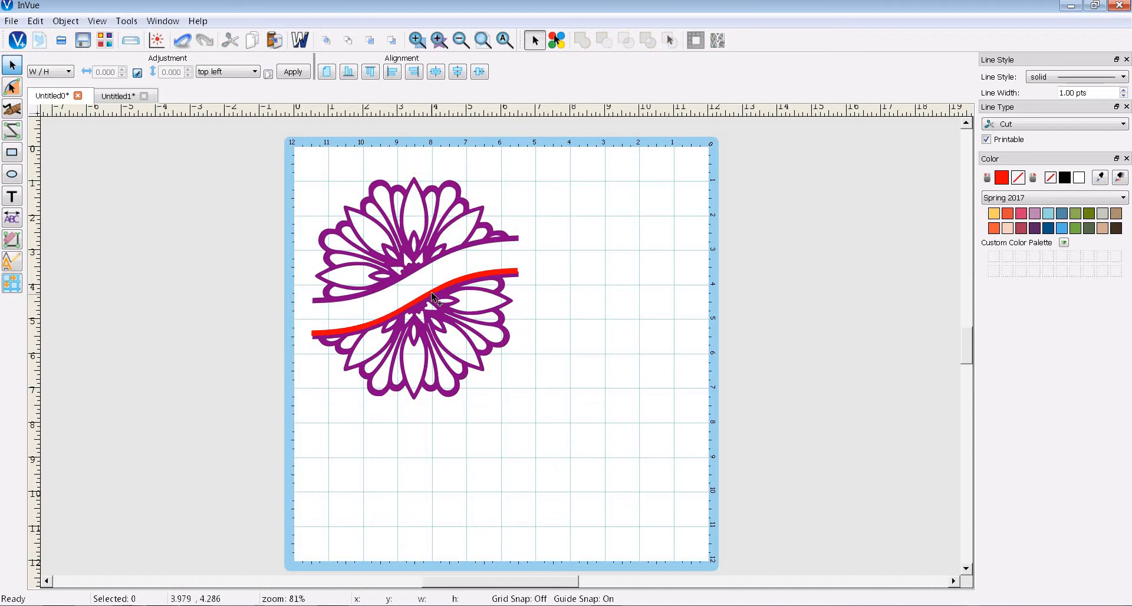
drag(430, 292, 683, 299)
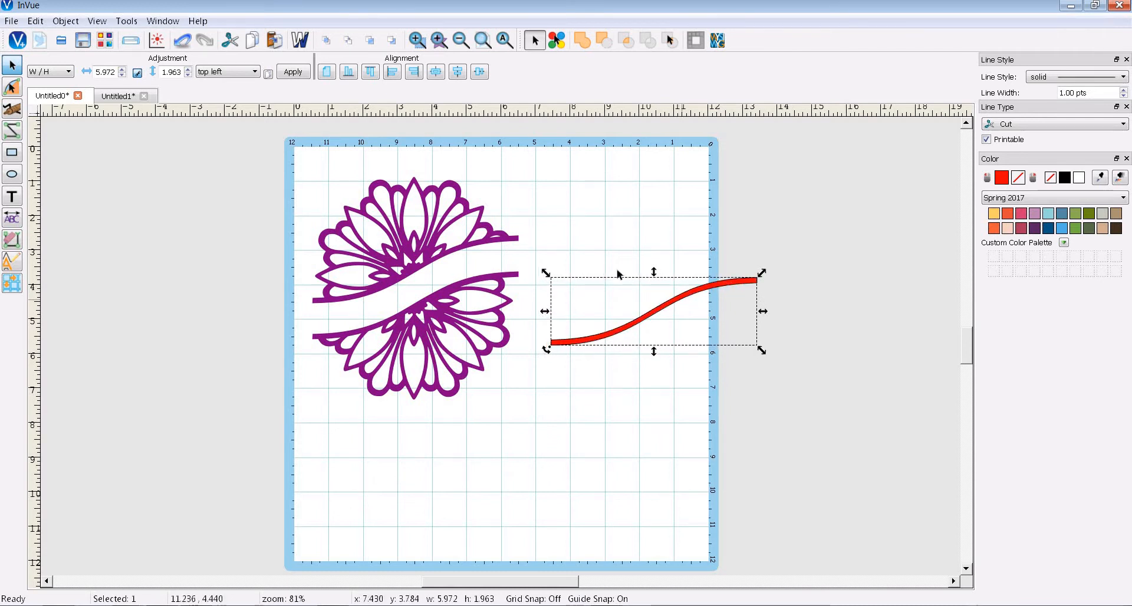
click(591, 242)
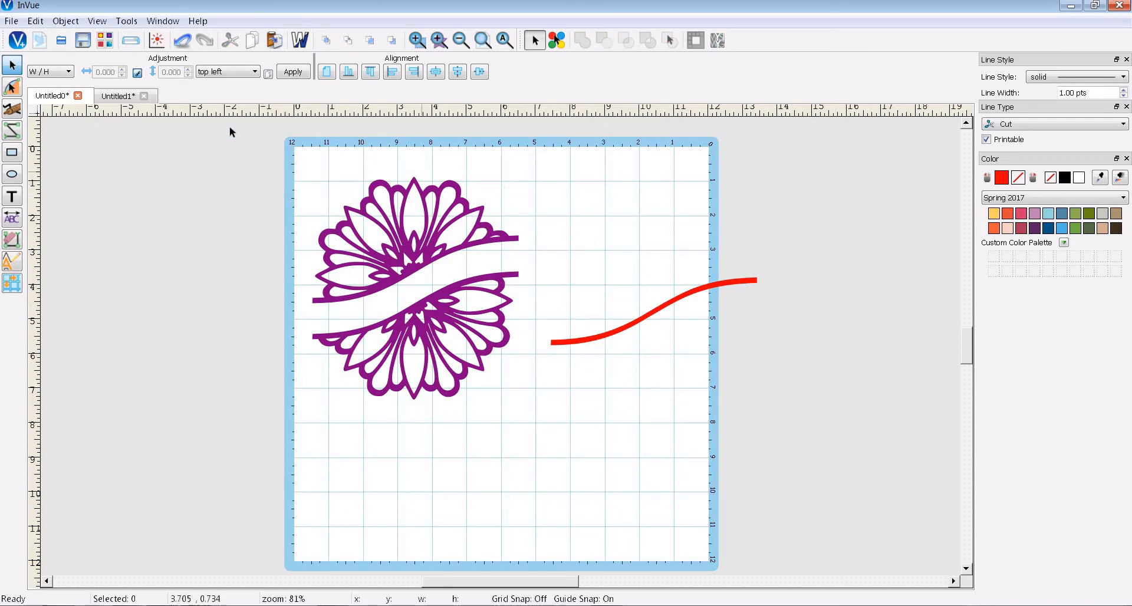
Start a new text object in the Text Preview dialog with the word FAMILY.
click(12, 198)
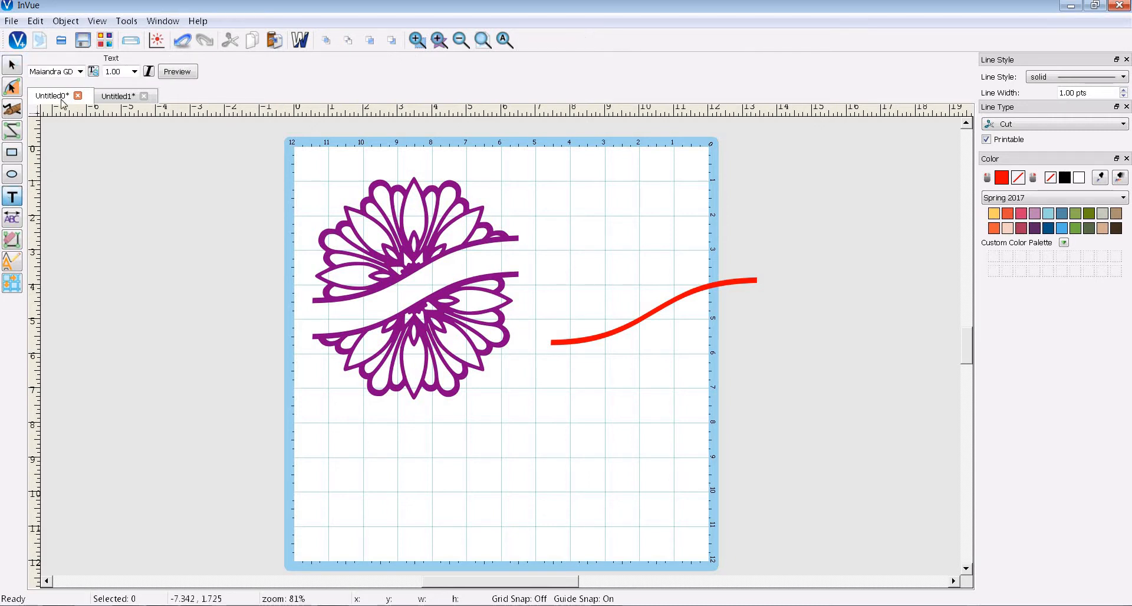
click(178, 72)
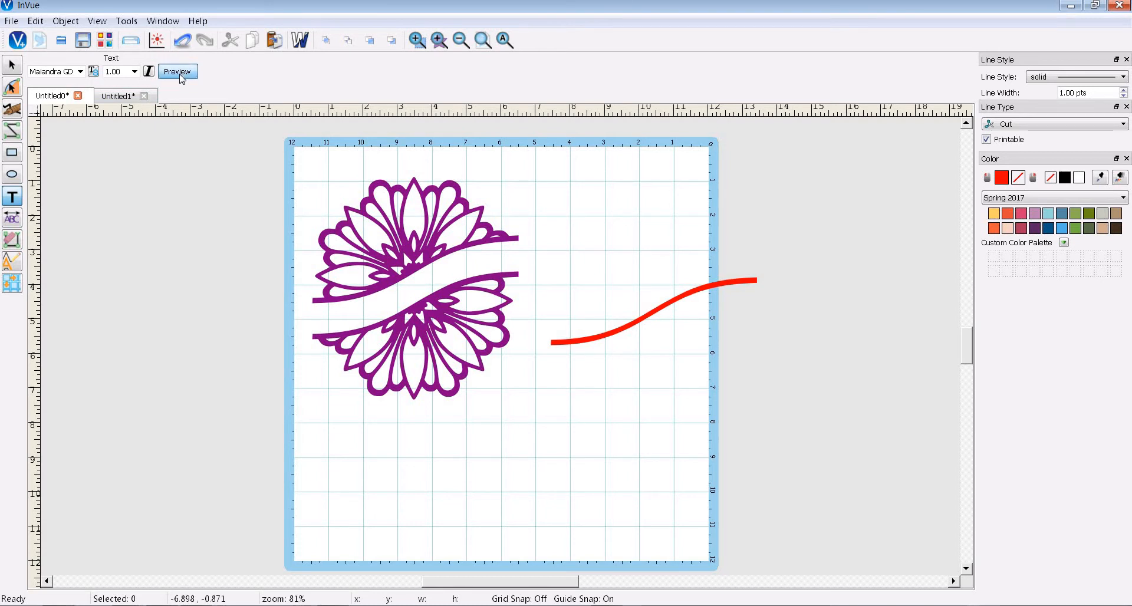
click(420, 381)
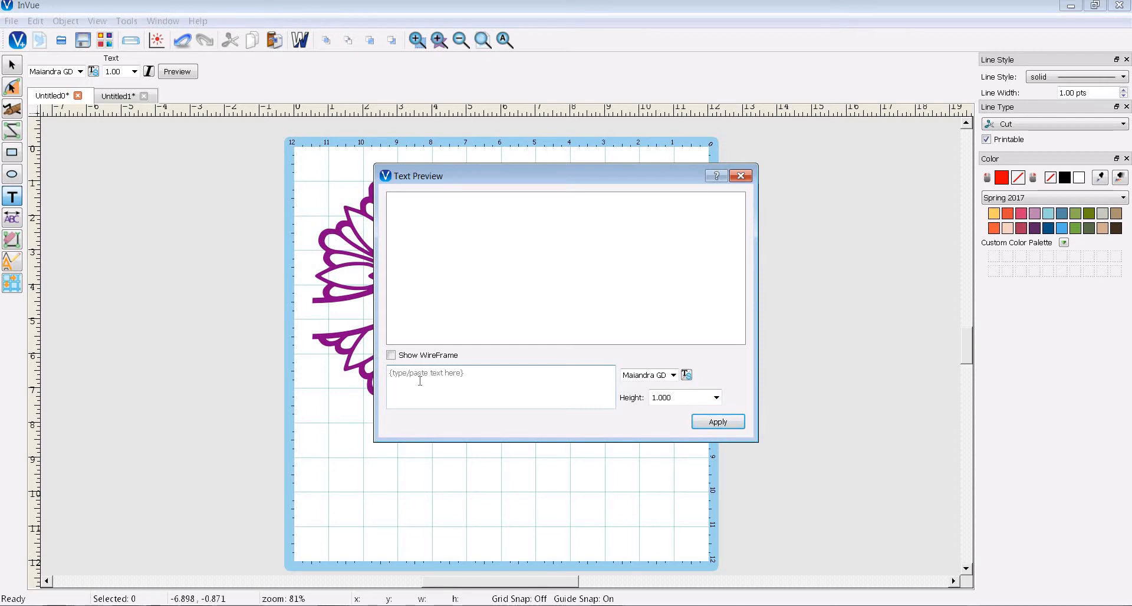
text(FA)
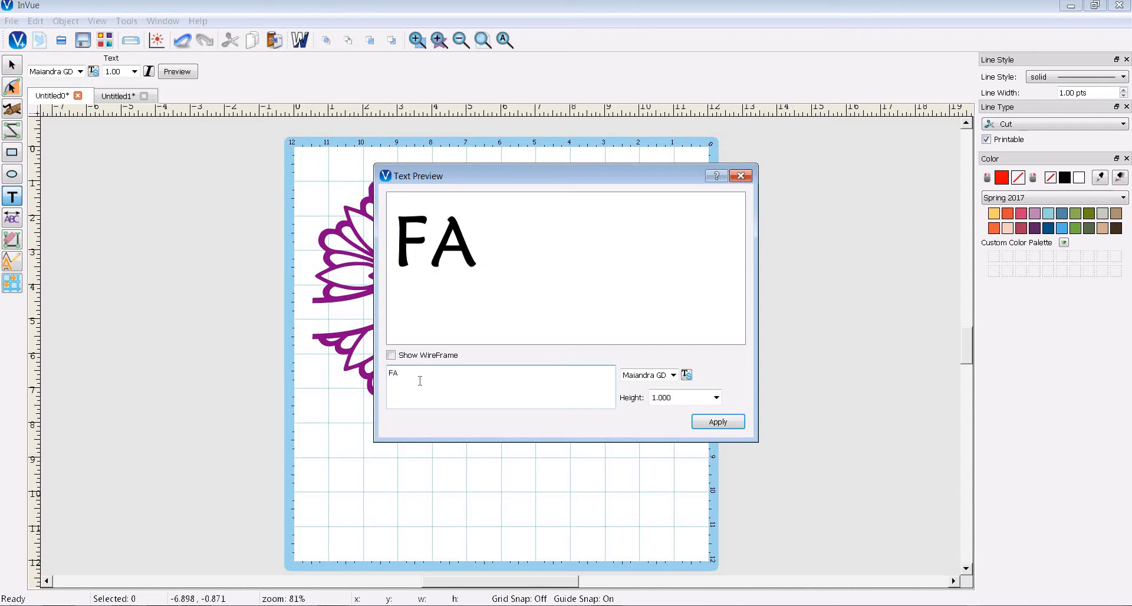
text(MI)
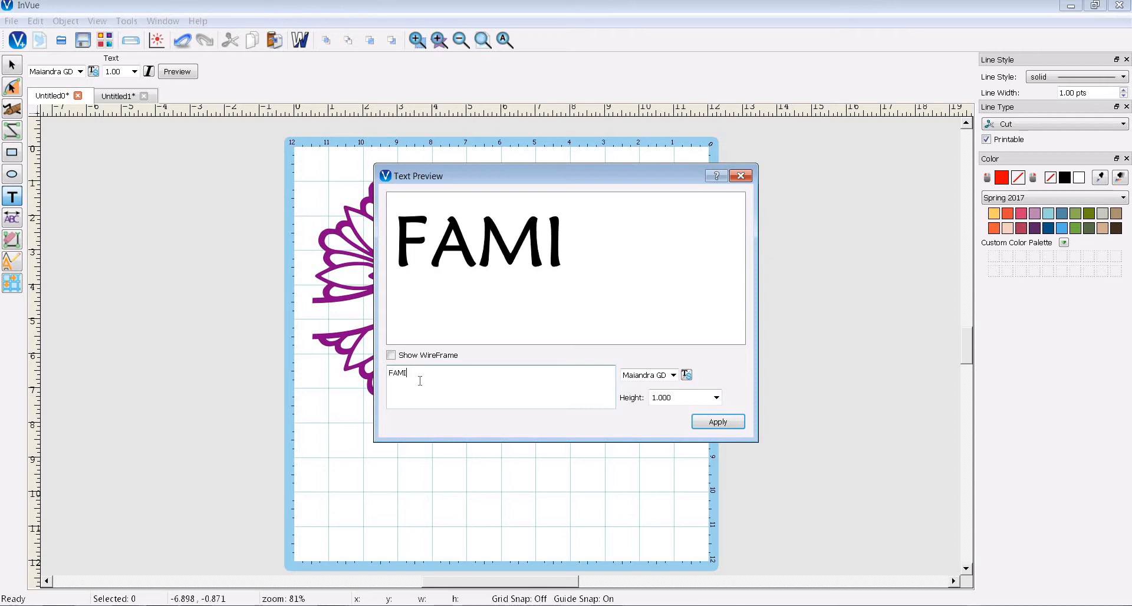
text(LY)
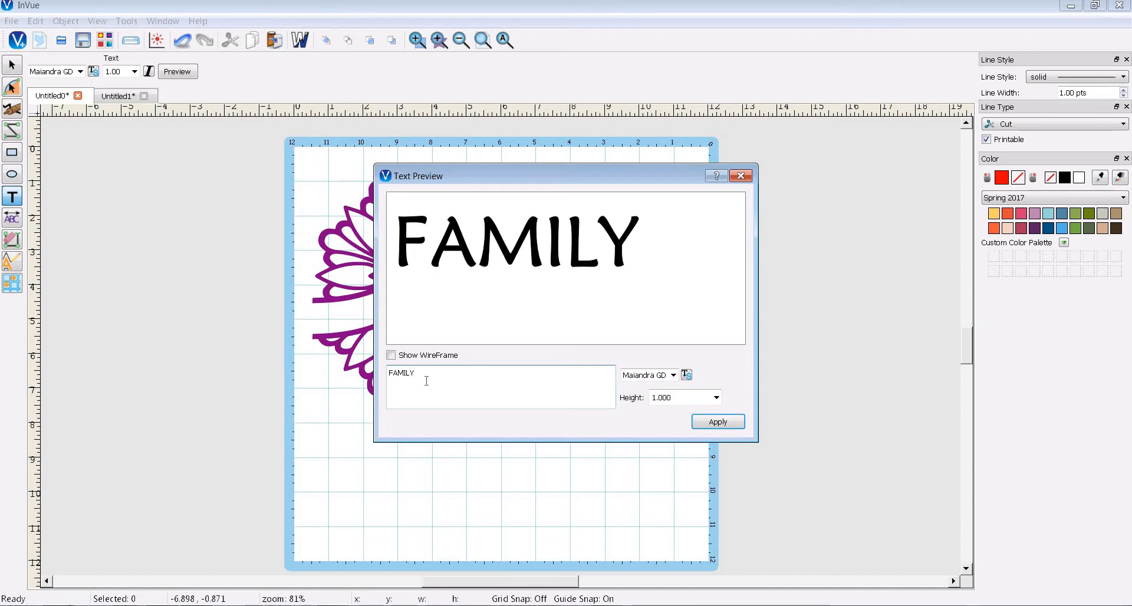
Browse the fonts for the FAMILY text, choose Lydian BT at height 1.000, and apply it to the page.
click(674, 377)
click(666, 399)
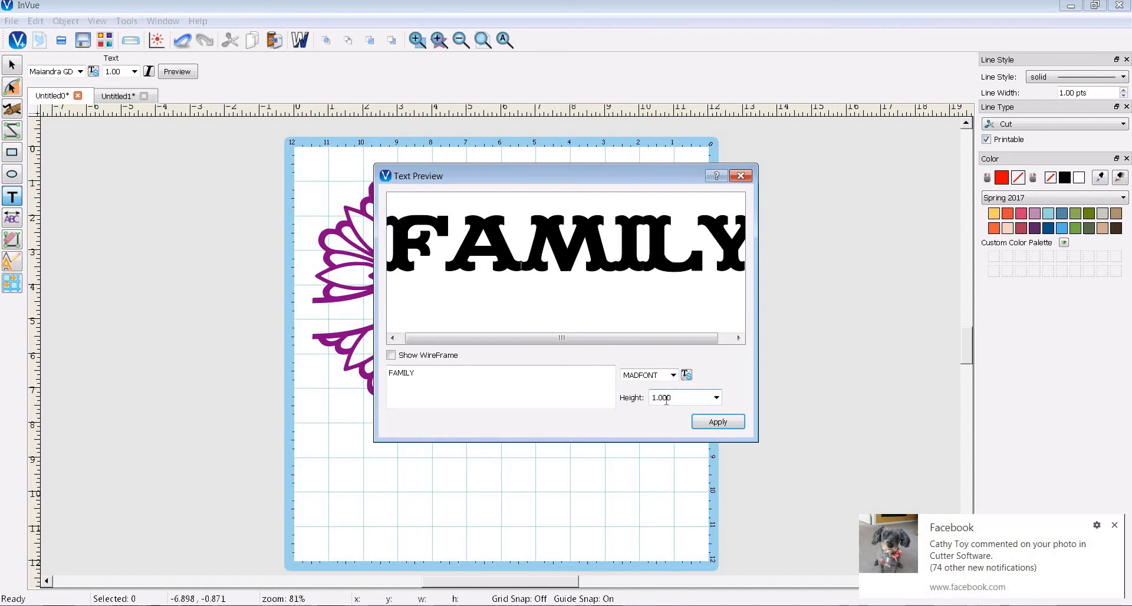
key(Down)
key(Down)
key(Down)
key(Down)
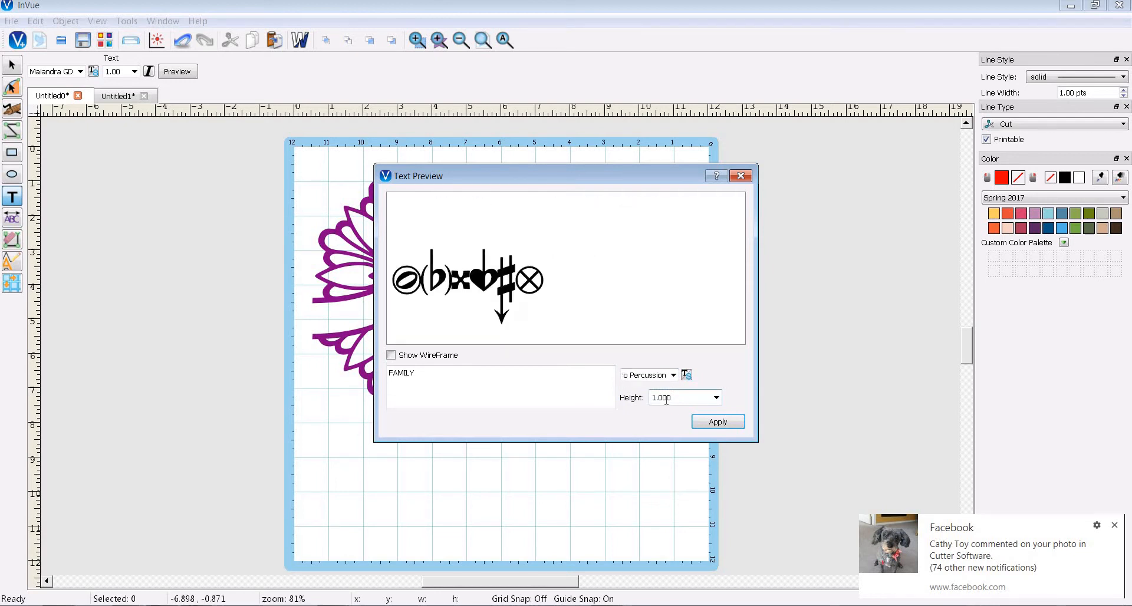
key(Down)
key(Down)
key(Down)
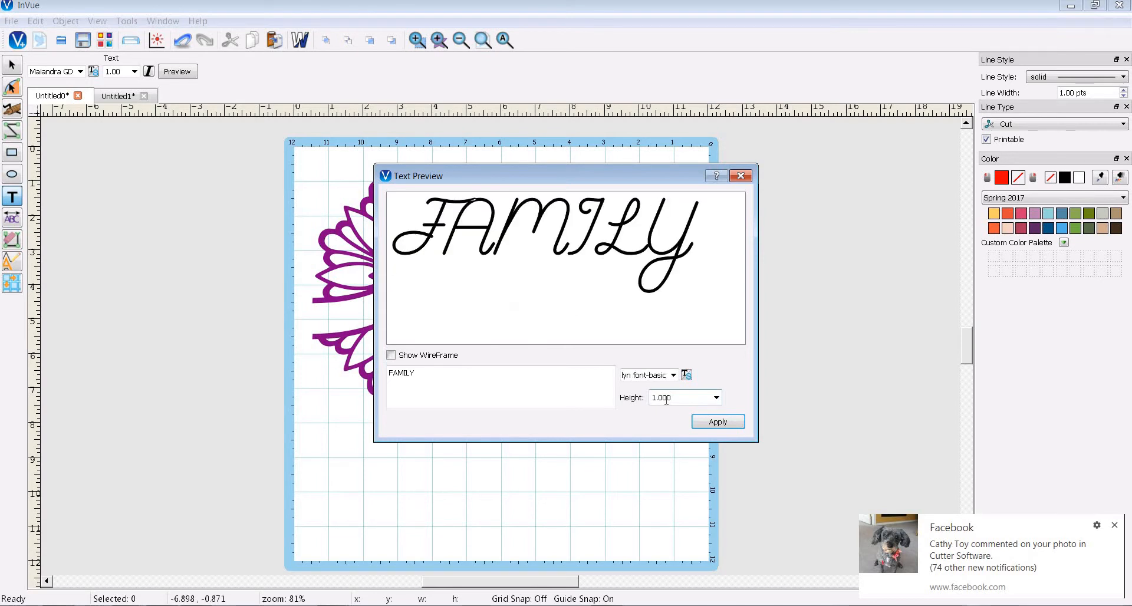
key(Down)
key(Down)
key(Down)
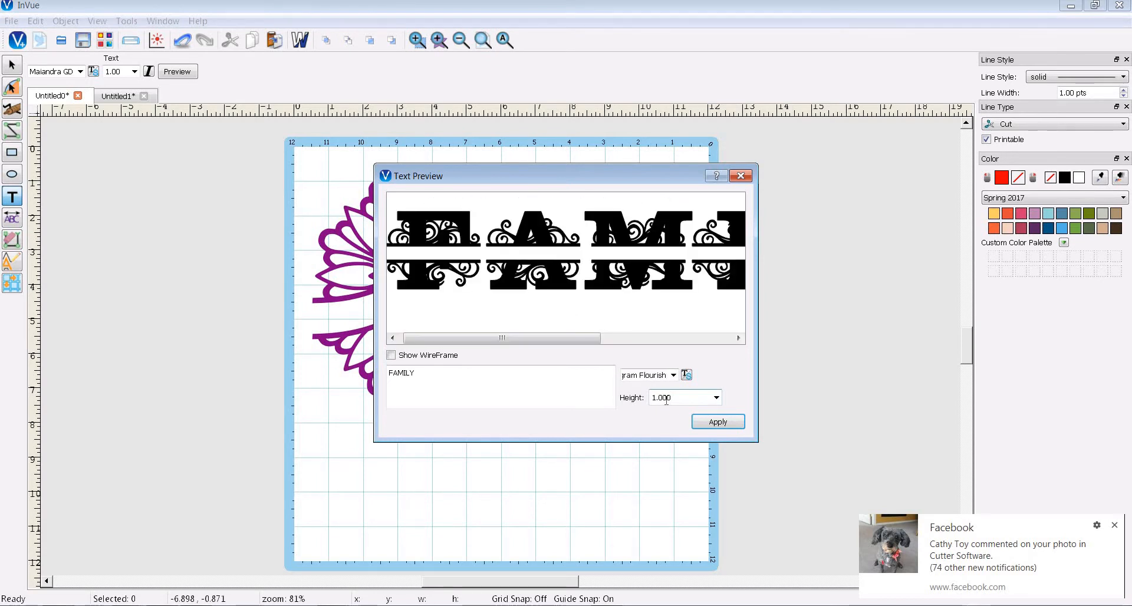
key(Down)
key(Down)
key(Down)
key(Down)
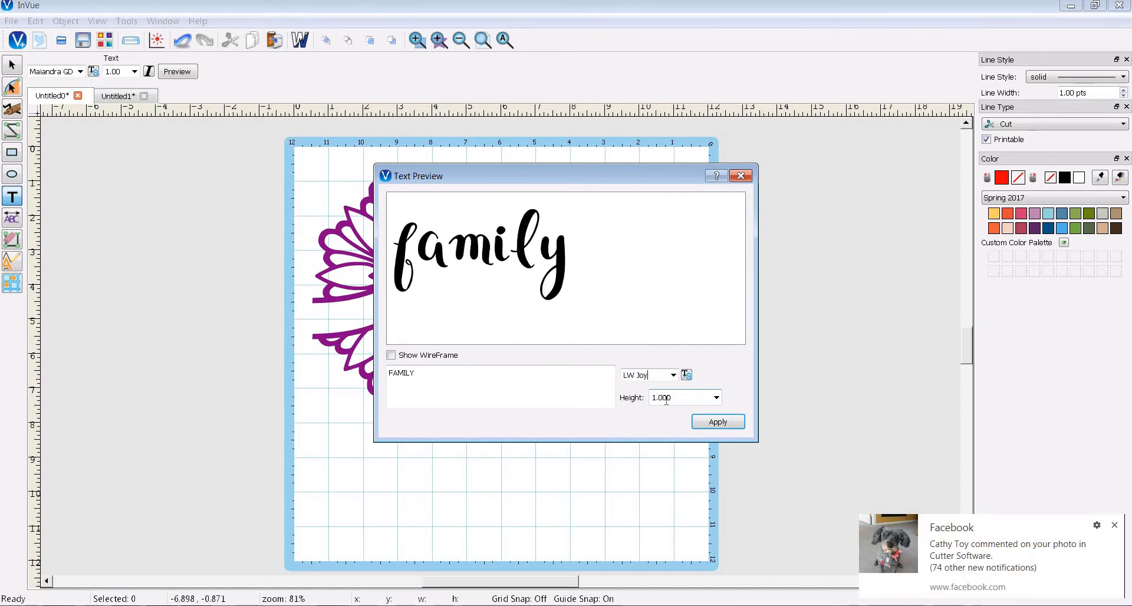
key(Down)
key(Down)
key(Up)
key(Up)
key(Up)
key(Up)
key(Up)
key(Up)
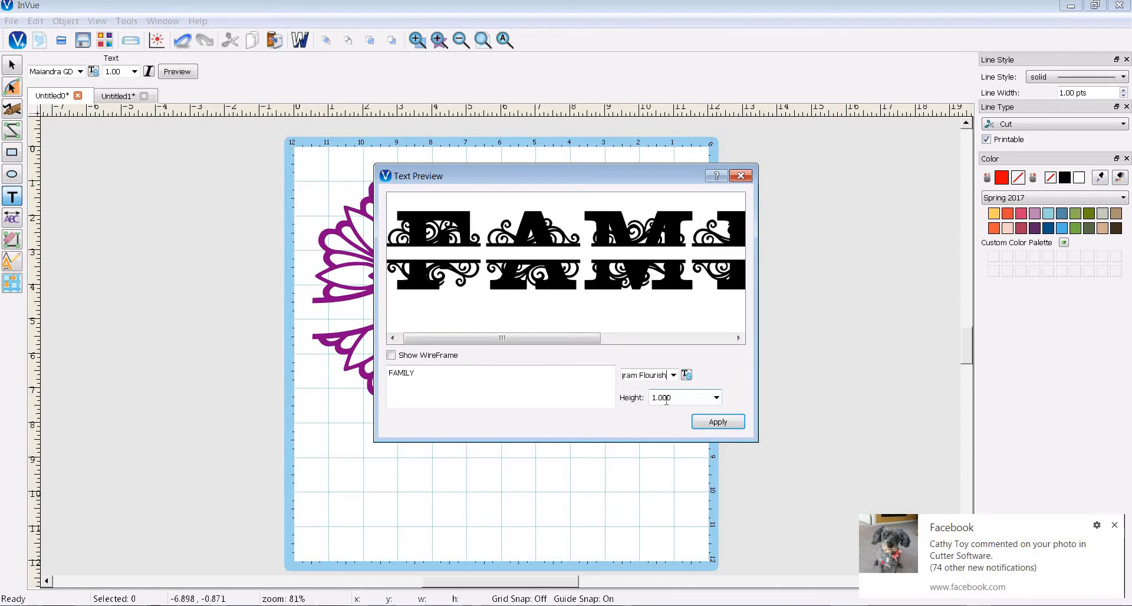
key(Up)
key(Up)
key(Up)
key(Up)
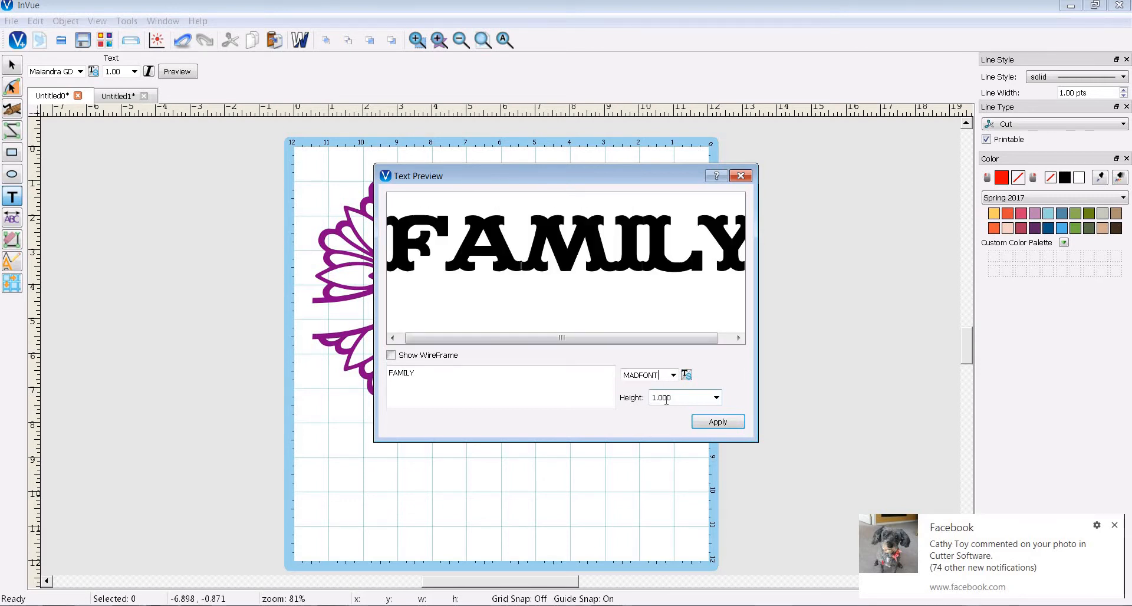
key(Up)
key(Up)
key(Up)
key(Up)
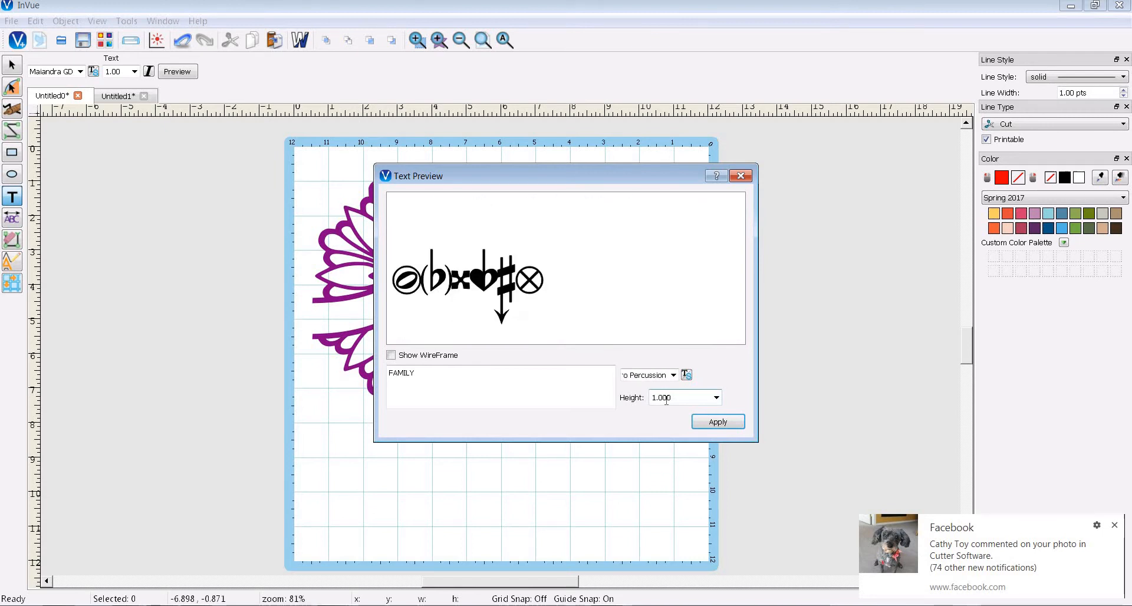
key(Up)
key(Up)
key(Up)
key(Up)
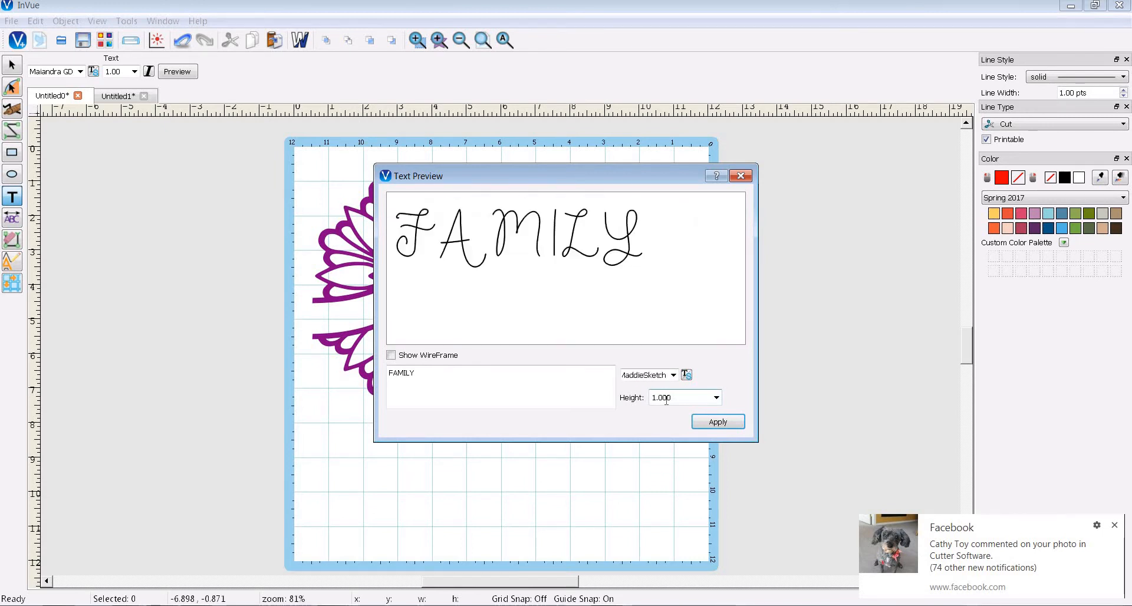
key(Up)
key(Up)
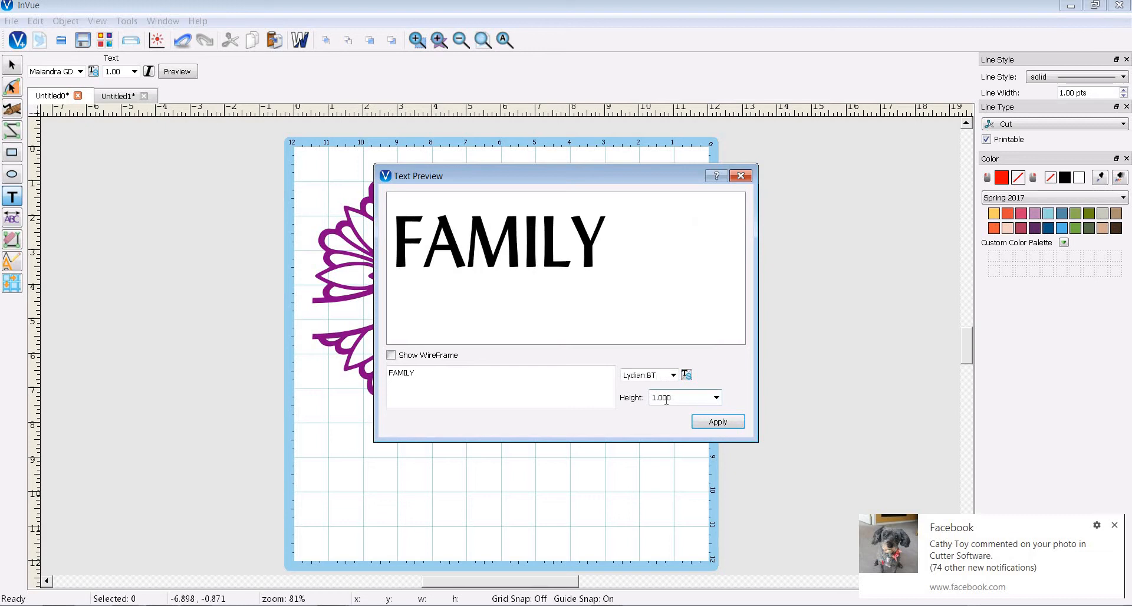
key(Up)
key(Down)
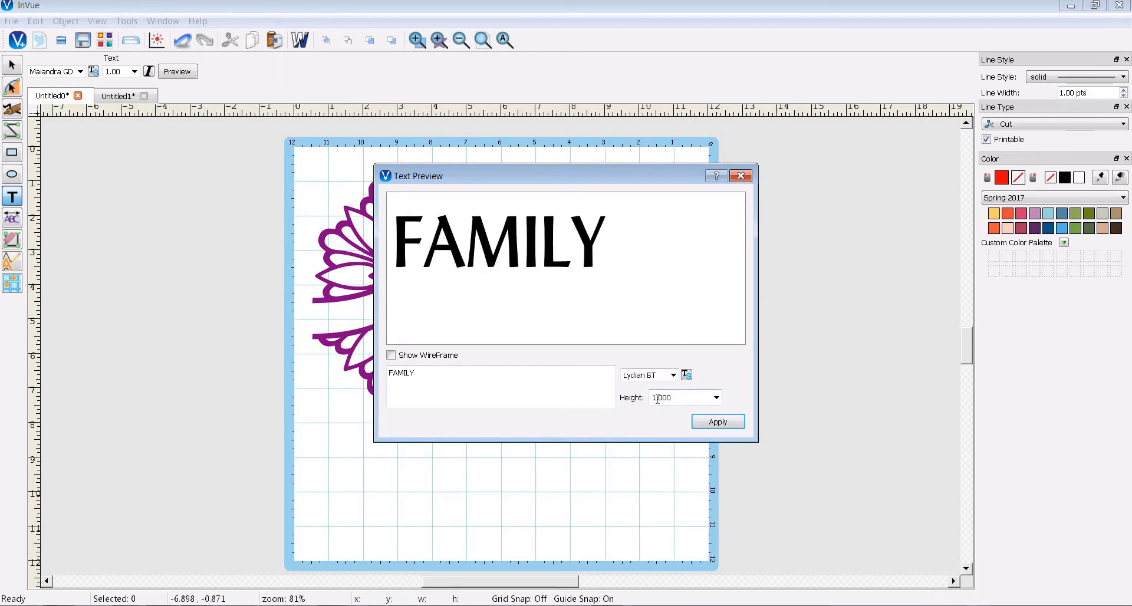
click(713, 421)
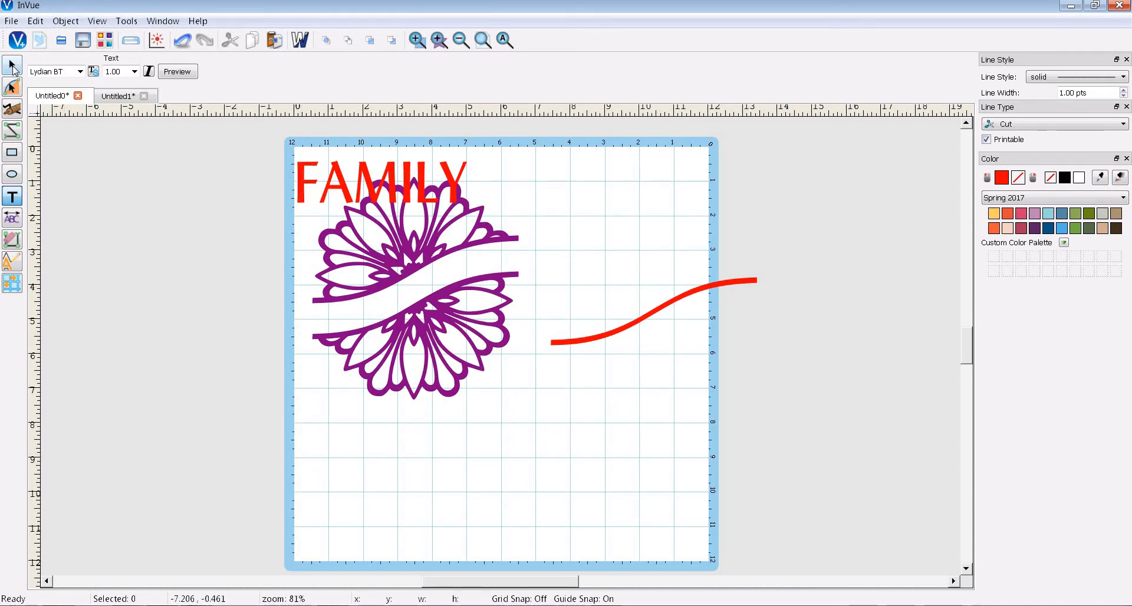
Move the FAMILY text off the purple flower to the empty area beside it, at about x 6.21, y 1.16.
click(13, 66)
click(304, 180)
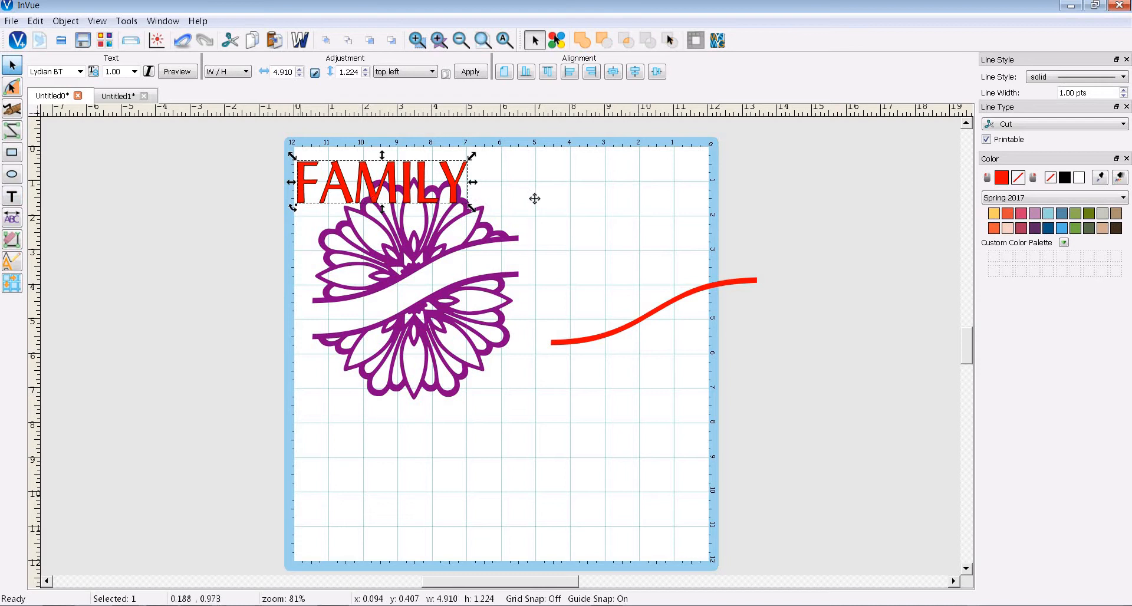
drag(535, 199, 315, 316)
drag(476, 228, 494, 209)
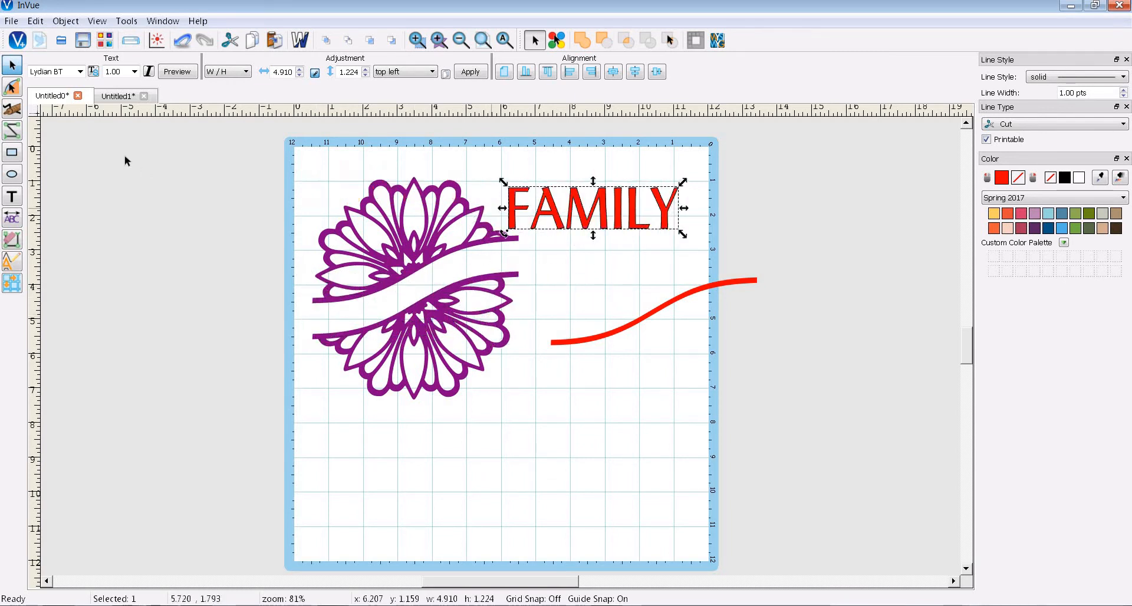
Scale the FAMILY text proportionally to a height of 1.000.
click(13, 69)
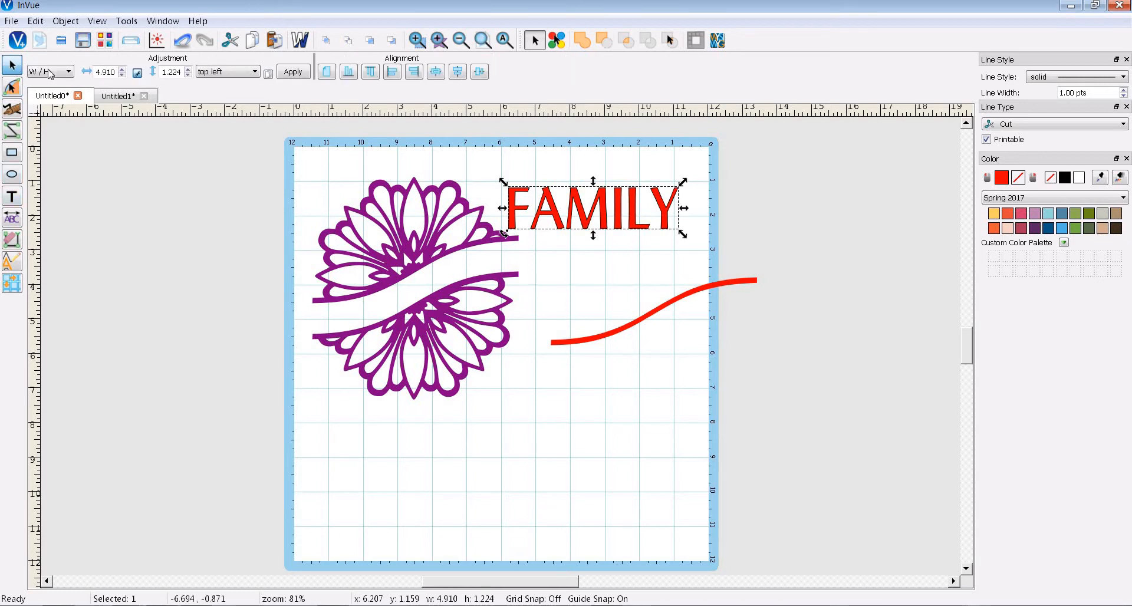
click(69, 72)
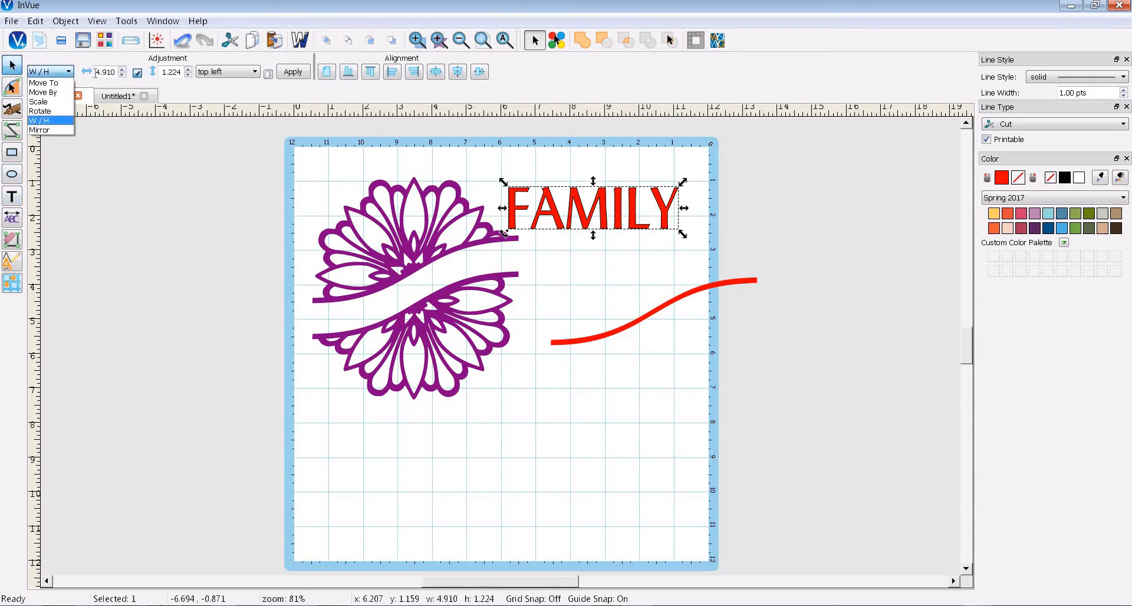
click(185, 72)
double_click(183, 72)
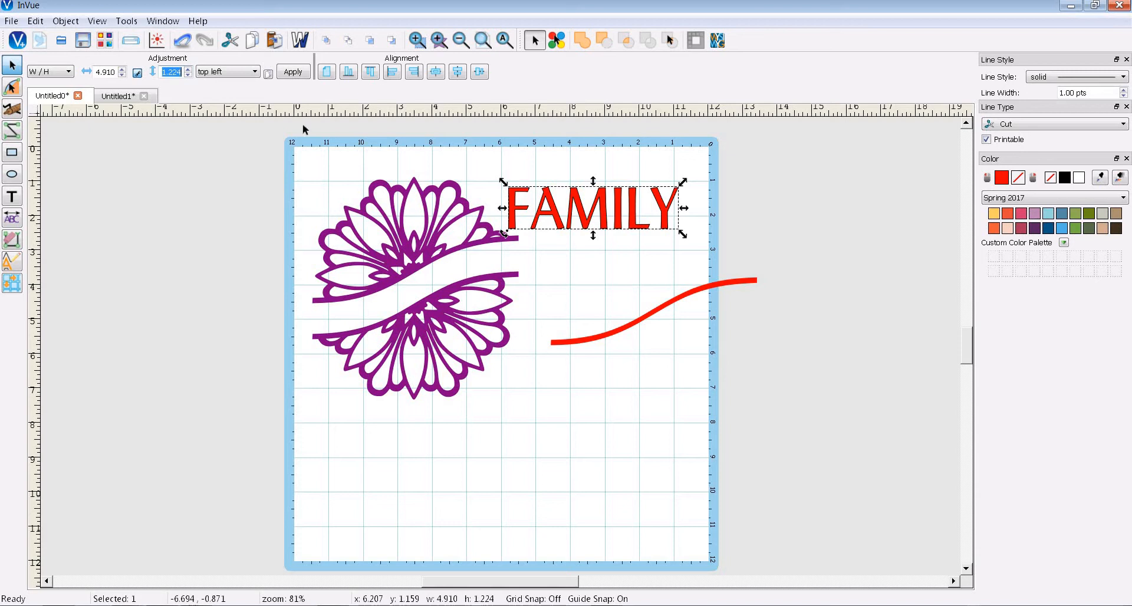
text(1)
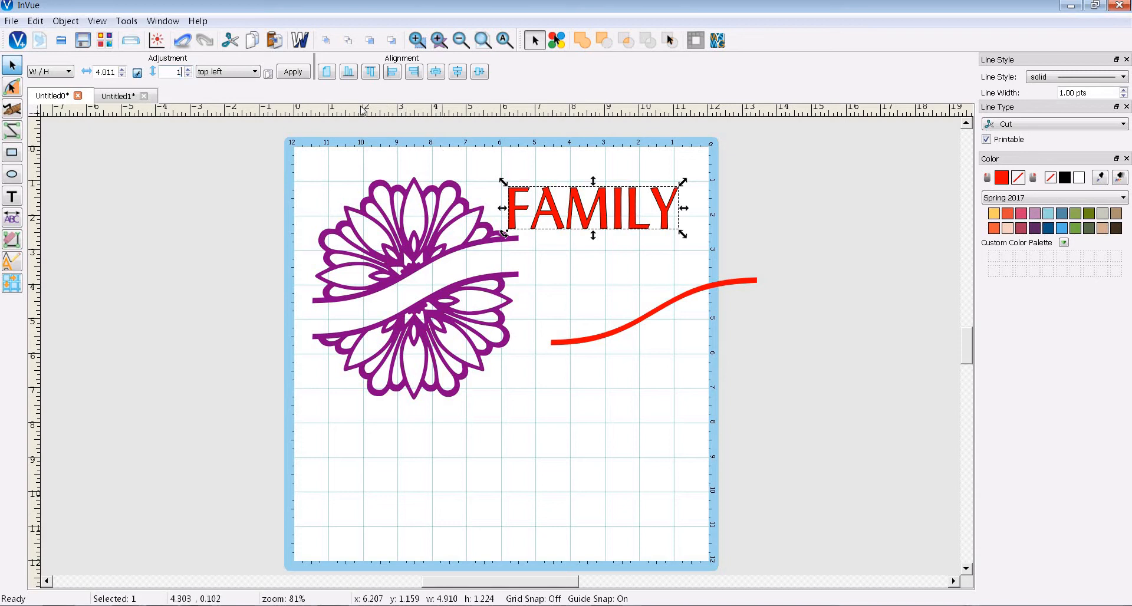
click(301, 76)
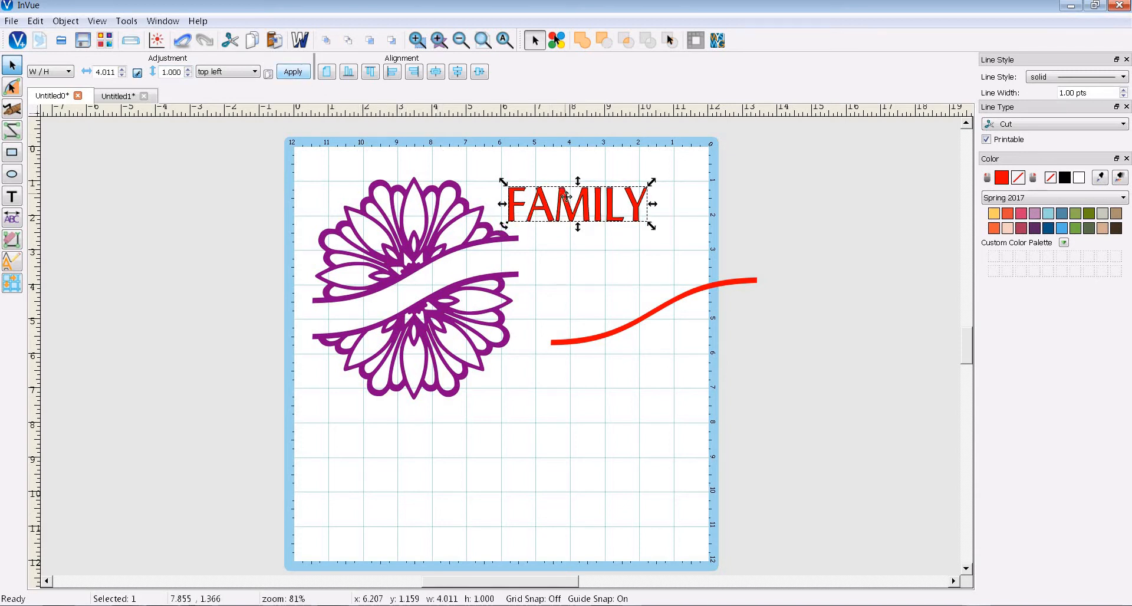
Test the FAMILY text's fit in the purple flower's wavy gap and place it above the red curve, at about x 7.25, y 2.06.
drag(421, 302, 369, 311)
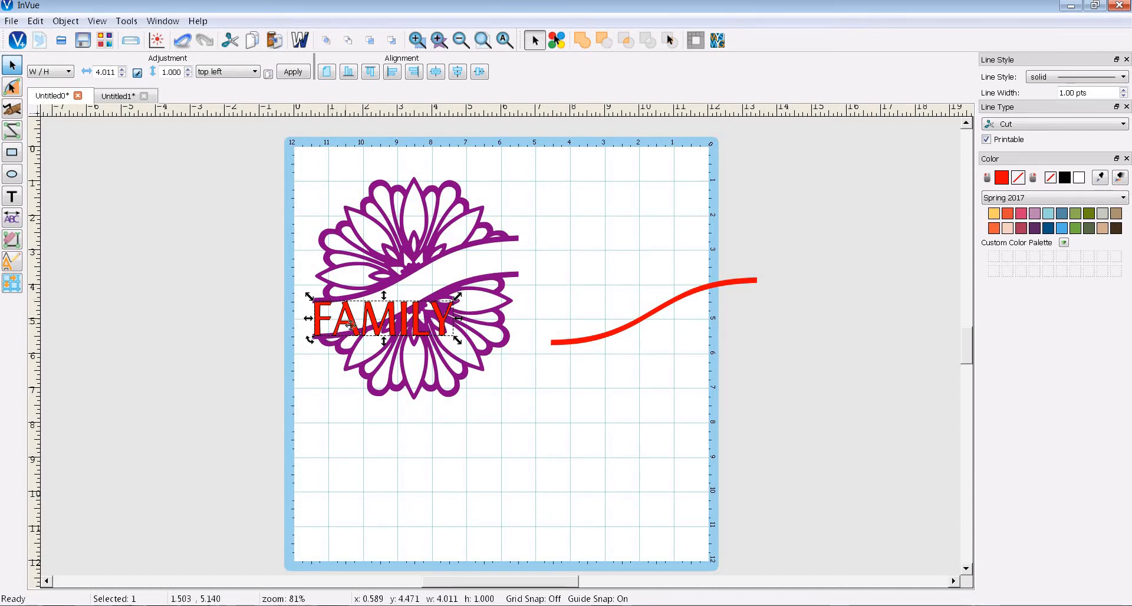
drag(348, 323, 579, 237)
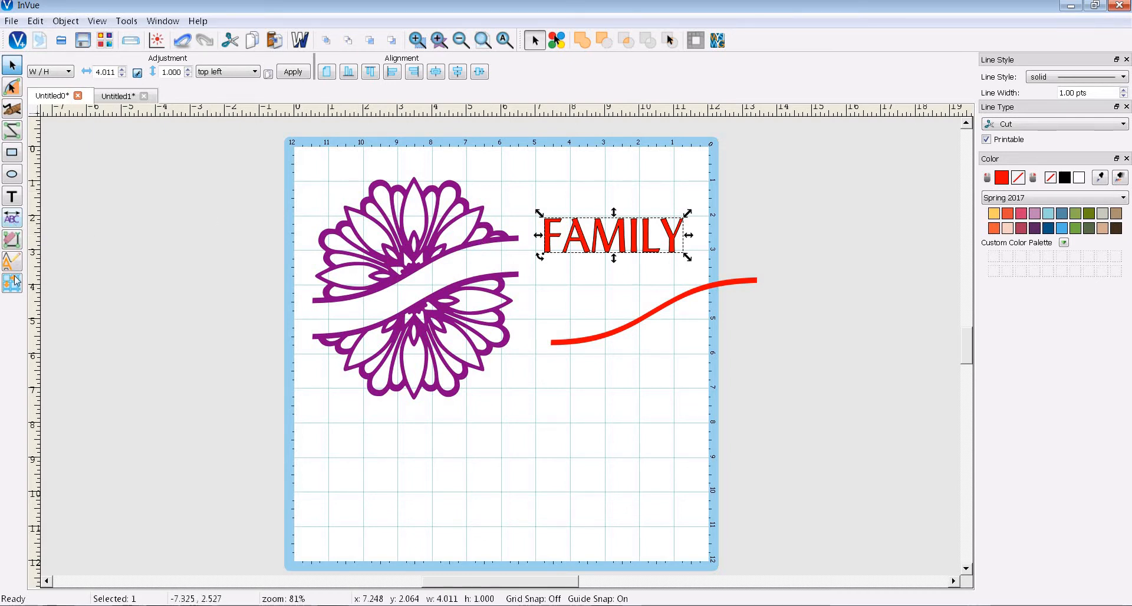
Fit the FAMILY text to the thin red curve with the Apply Text to a Path tool.
click(11, 220)
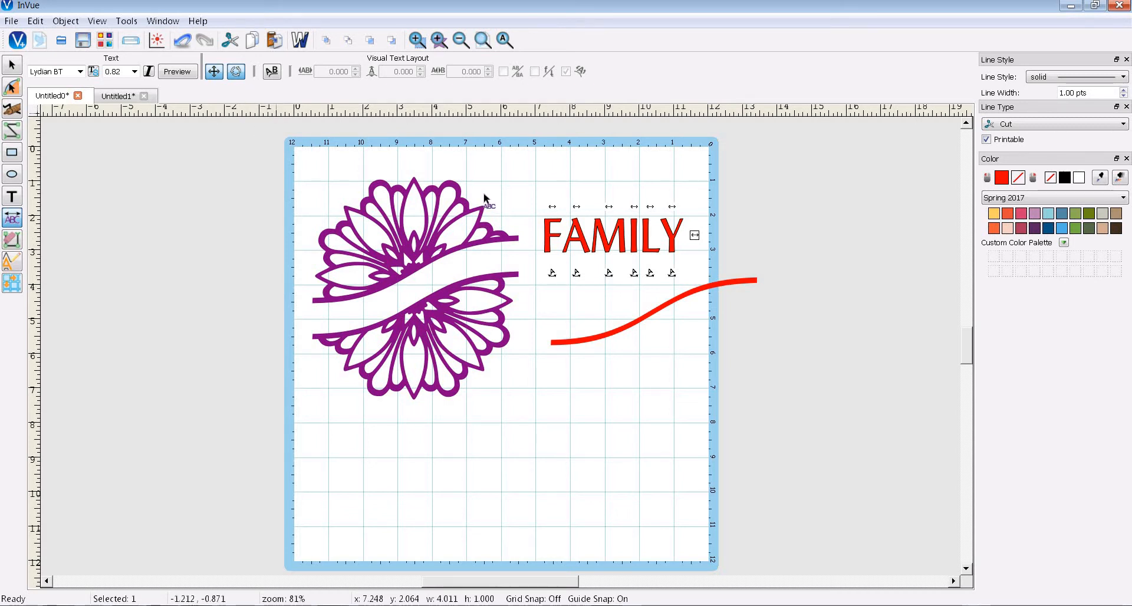
click(271, 72)
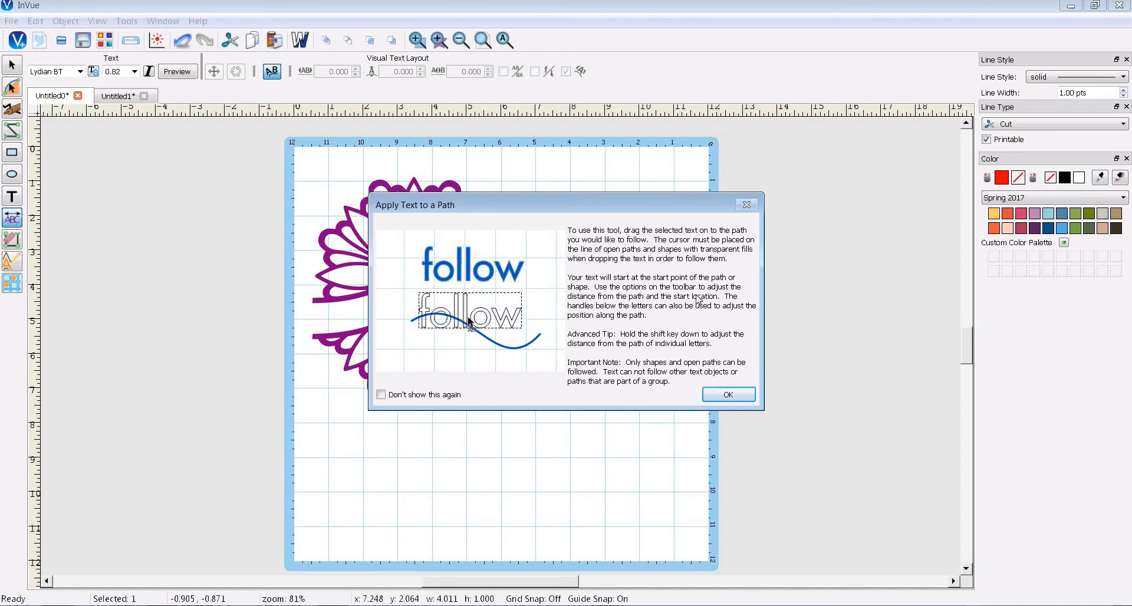
click(723, 395)
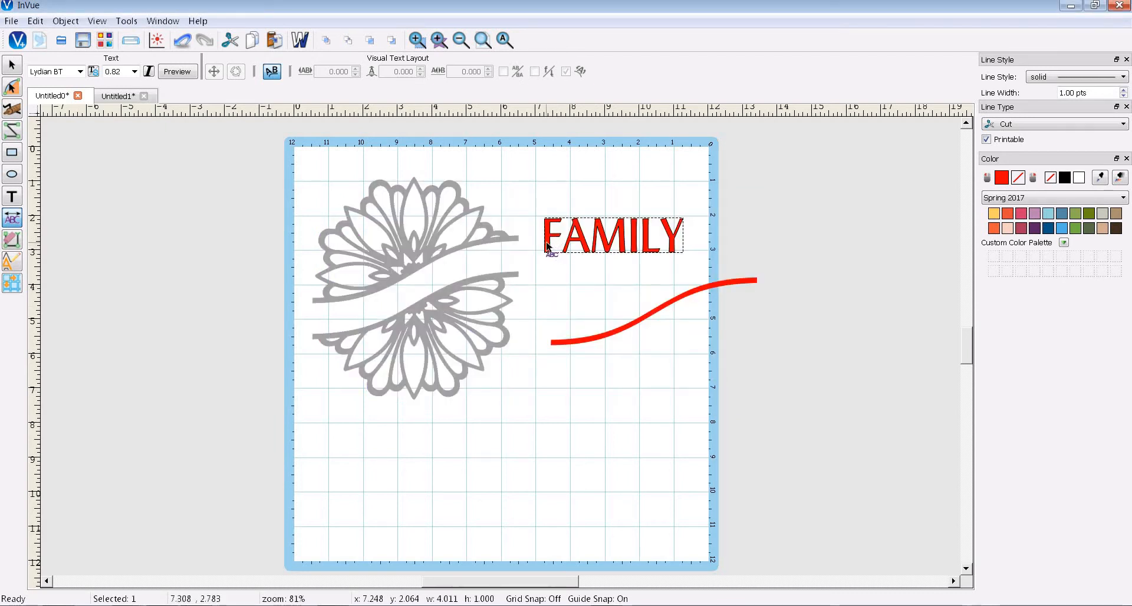
click(550, 272)
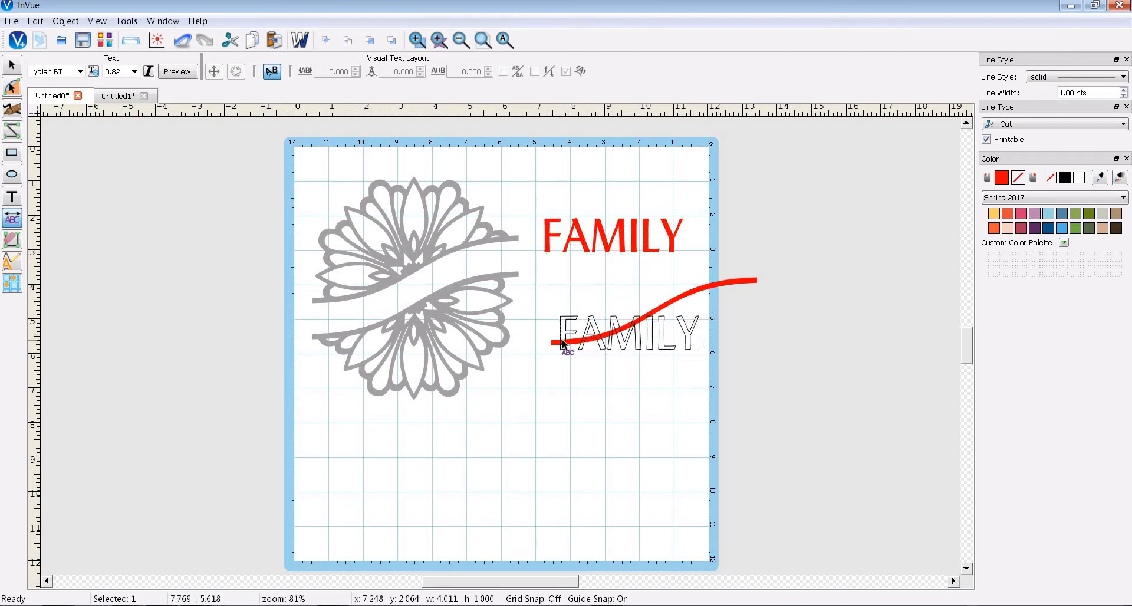
click(563, 344)
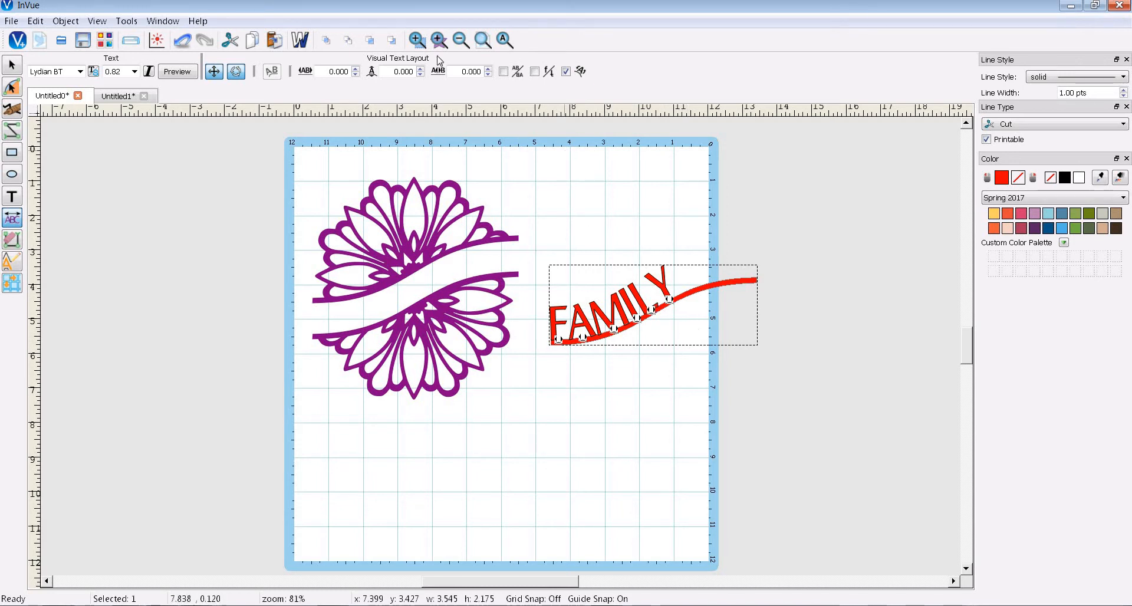
Try a start offset of -0.125 and a lower distance from the path for FAMILY, and return both to 0.000.
click(355, 75)
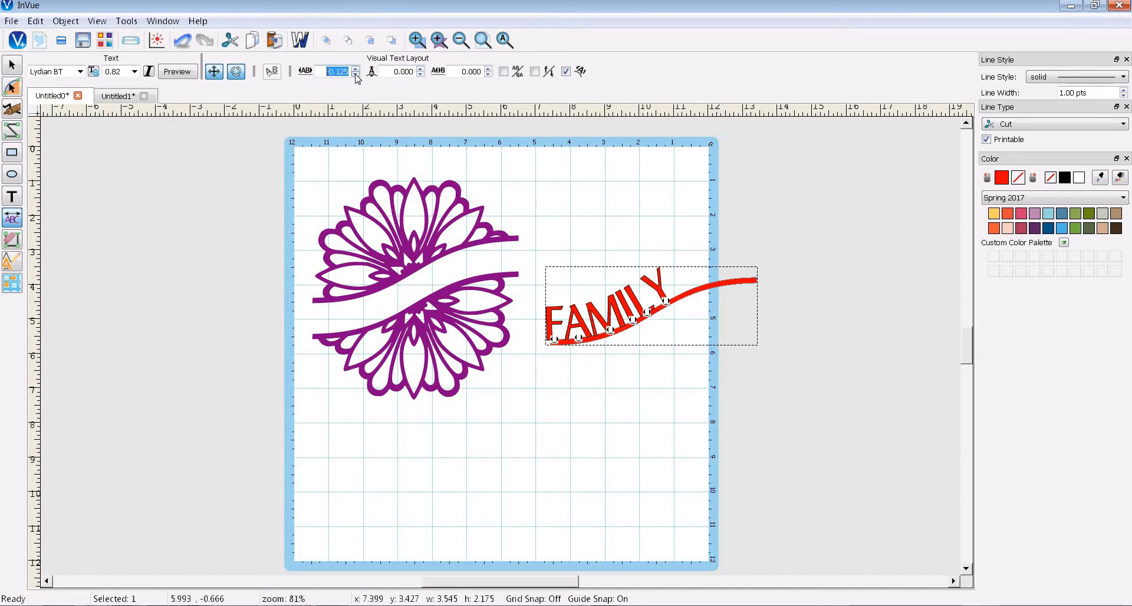
click(356, 69)
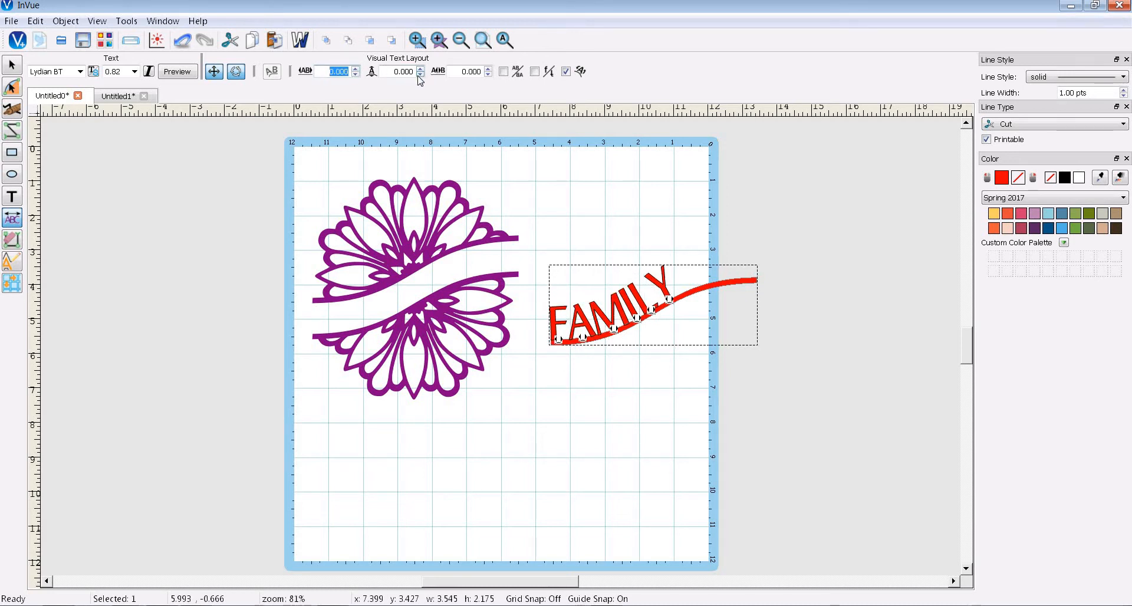
click(420, 75)
click(420, 68)
Set the FAMILY text's distance from the red curve to -0.05 so the letters overlap it.
click(403, 72)
text(-)
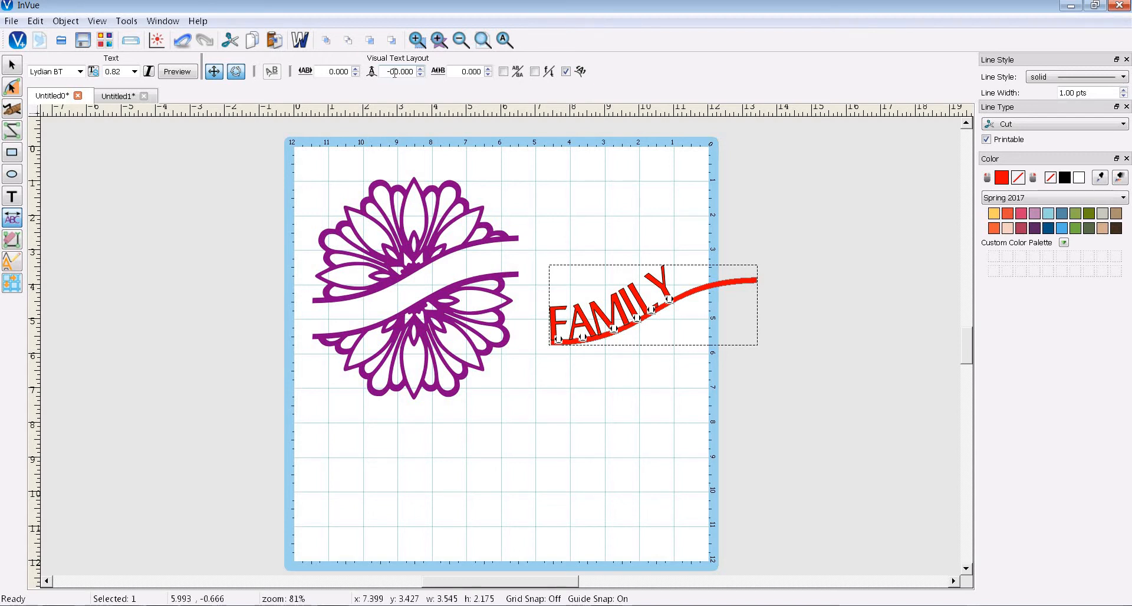
text(5)
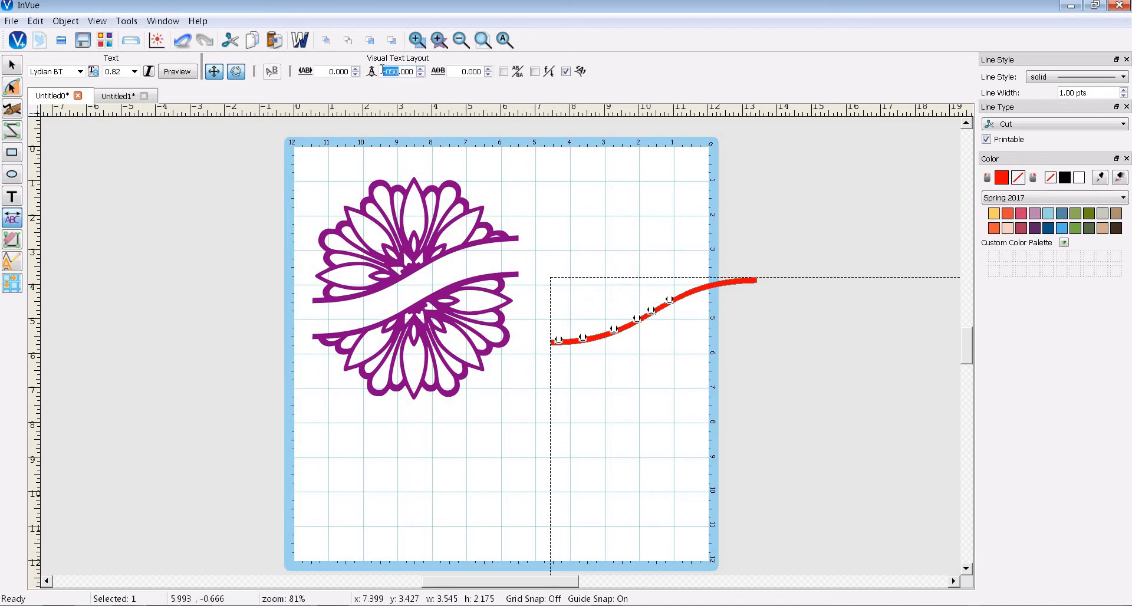
text(-1)
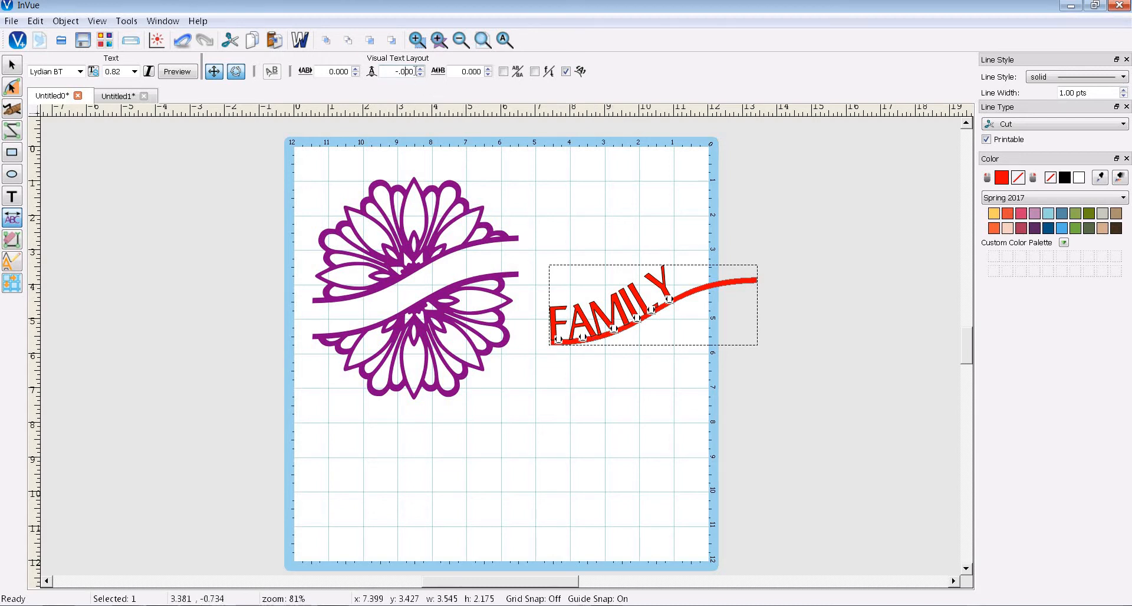
double_click(379, 68)
text(-.05)
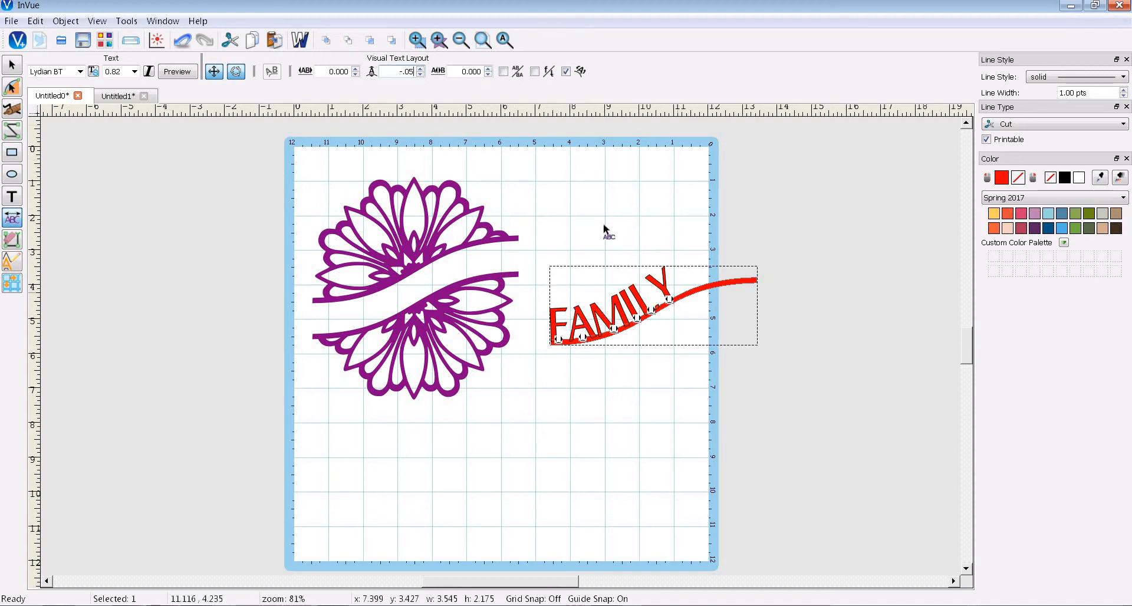
Increase the letter spacing of FAMILY along the red curve to 0.375.
click(488, 68)
click(488, 68)
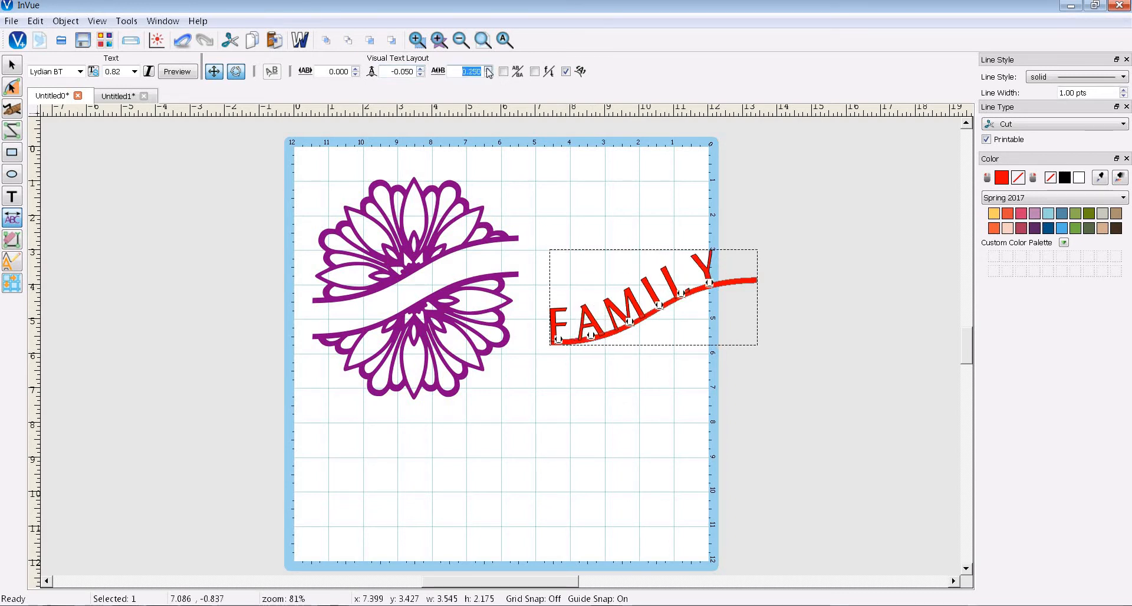
click(489, 69)
click(488, 69)
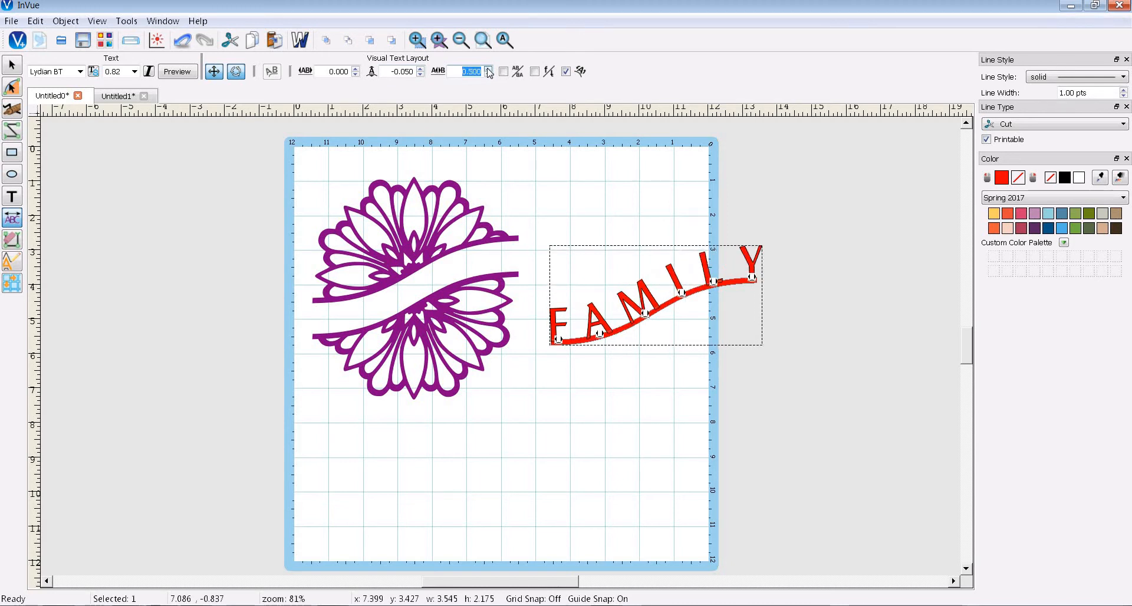
click(489, 74)
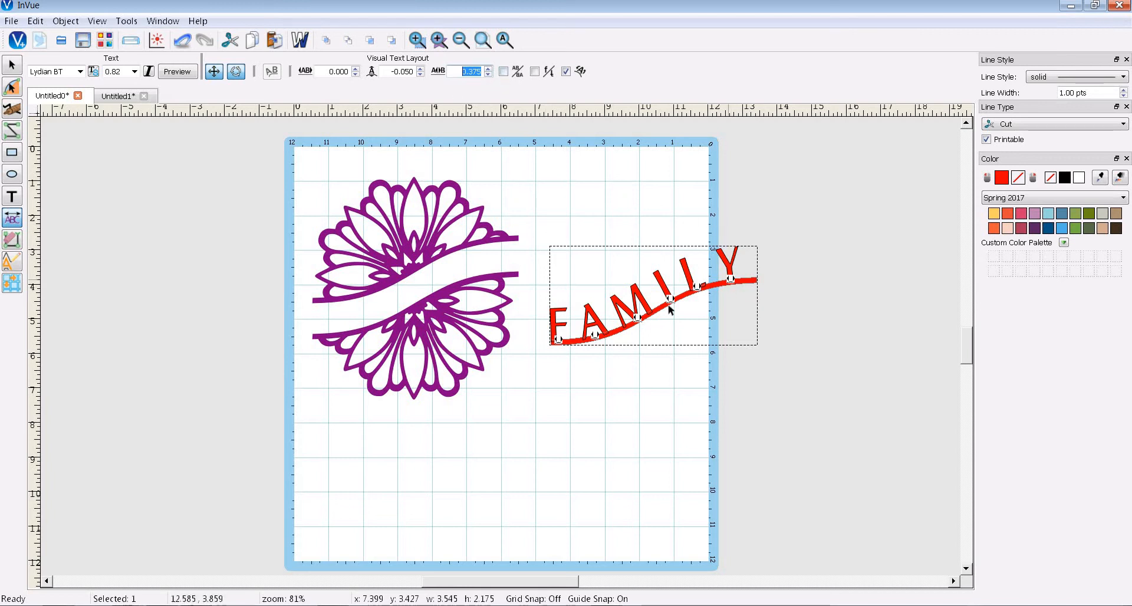
Set the letter spacing of FAMILY along the red curve to 0.480.
click(597, 335)
mouse_move(598, 338)
mouse_down()
mouse_move(611, 335)
mouse_move(597, 338)
mouse_up()
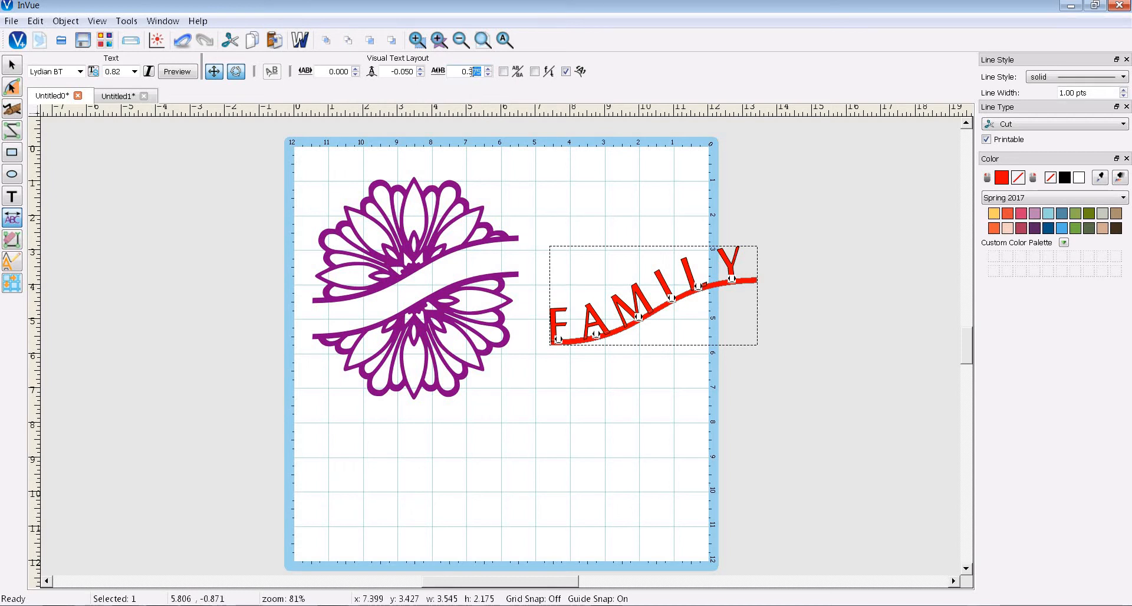
text(4)
key(Return)
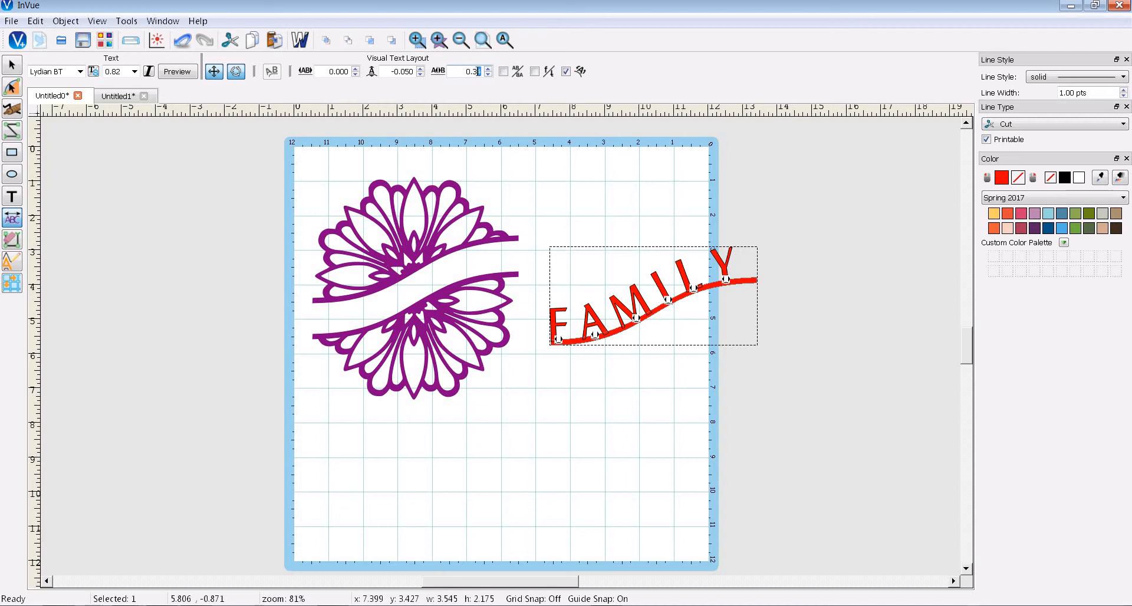
click(489, 69)
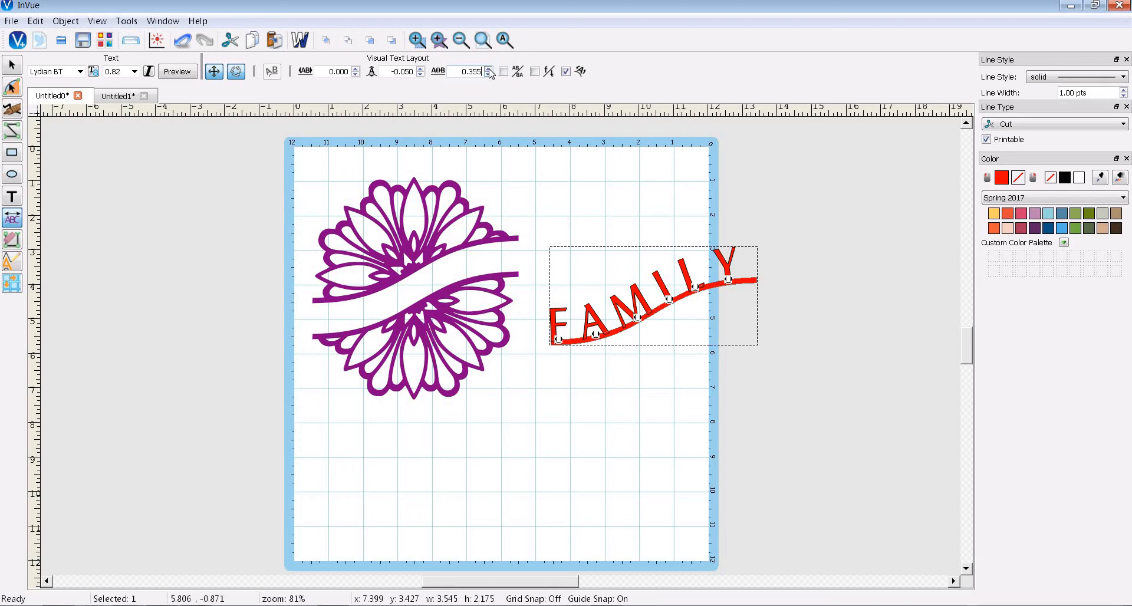
click(488, 68)
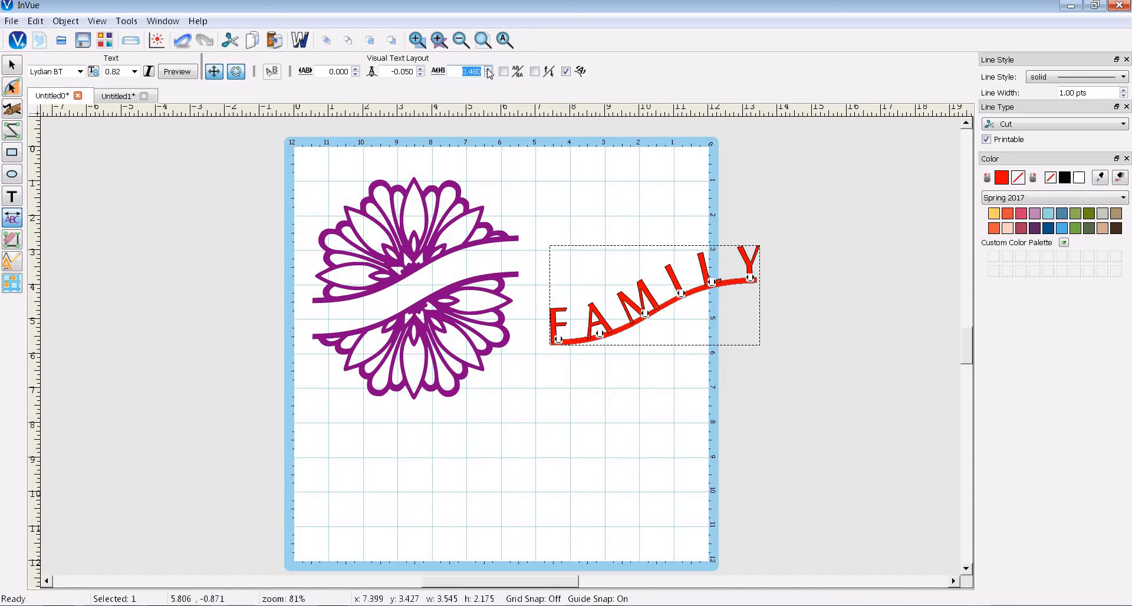
click(698, 219)
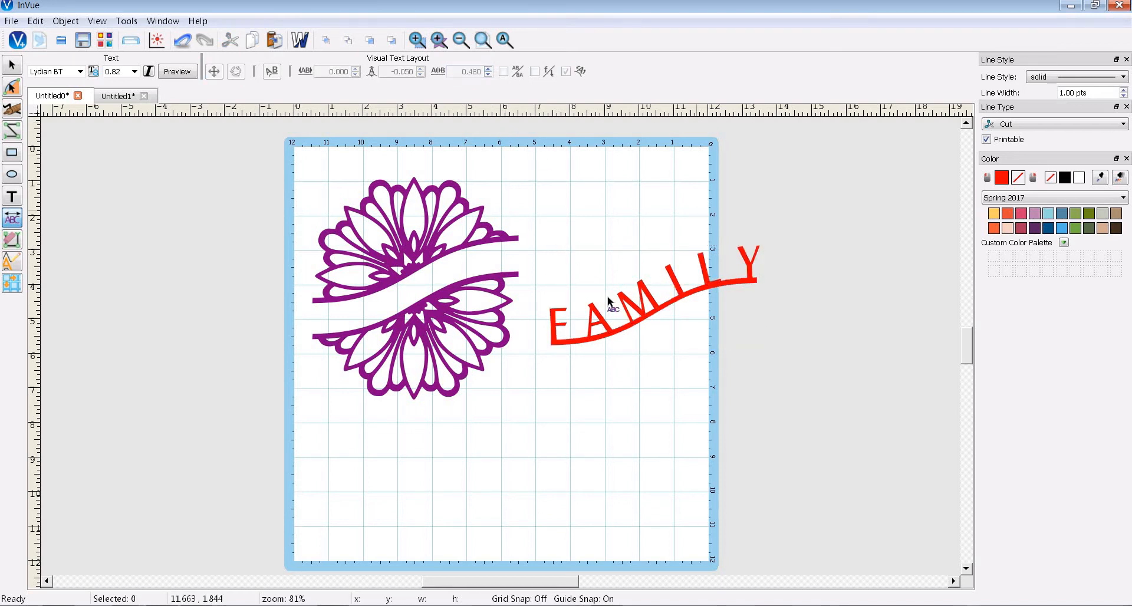
Fine-tune the letters Y and A along the red curve, keeping Y within the curve's upper end.
click(610, 331)
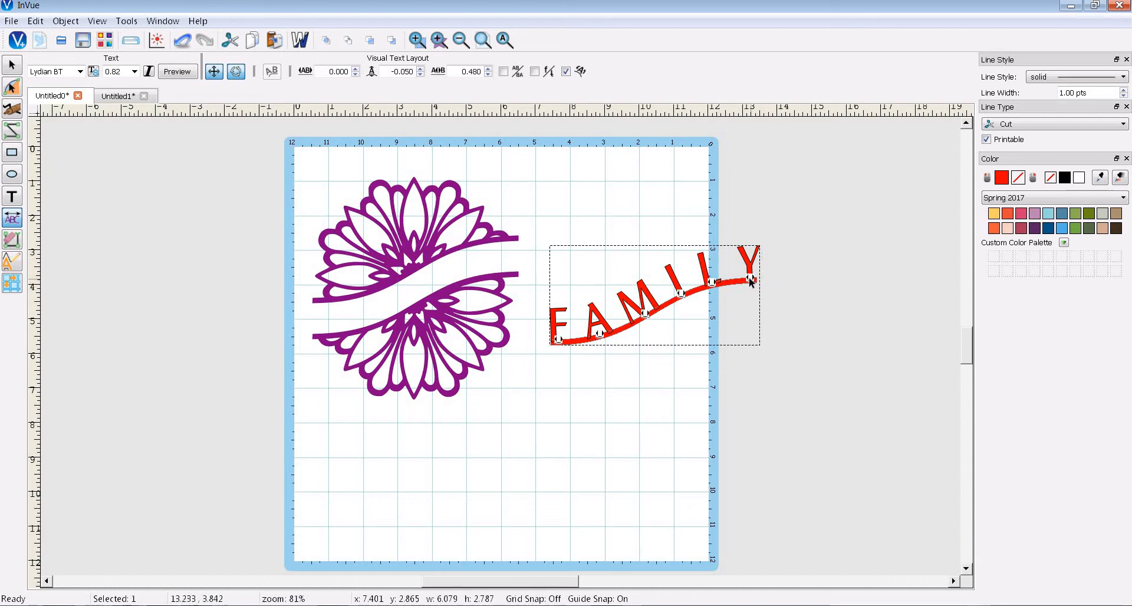
drag(751, 280, 760, 279)
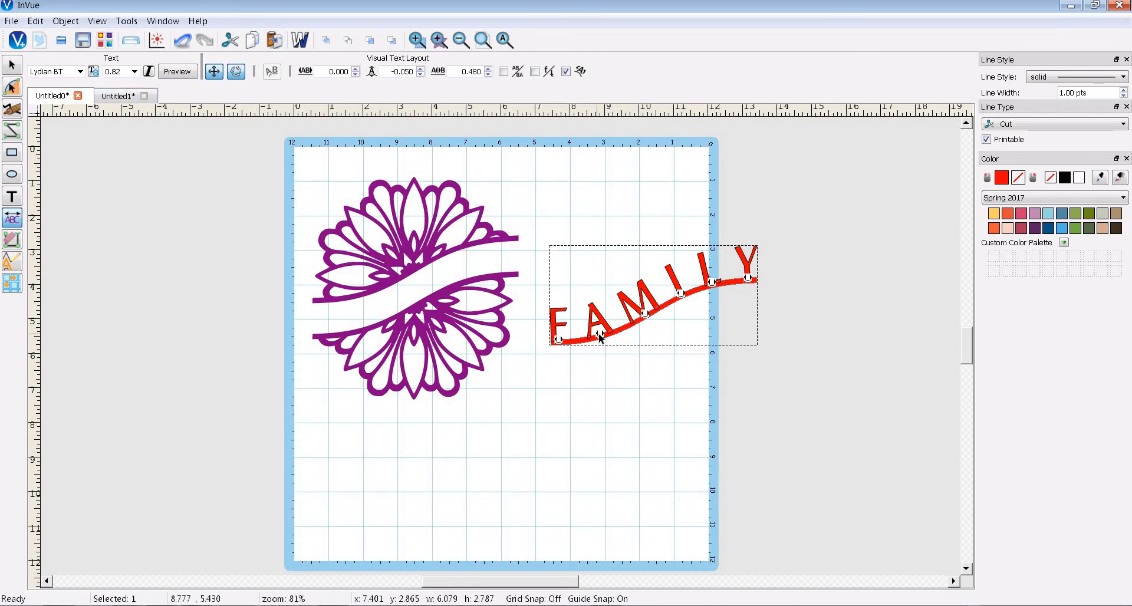
mouse_move(600, 335)
mouse_down()
mouse_move(631, 327)
mouse_move(600, 337)
mouse_up()
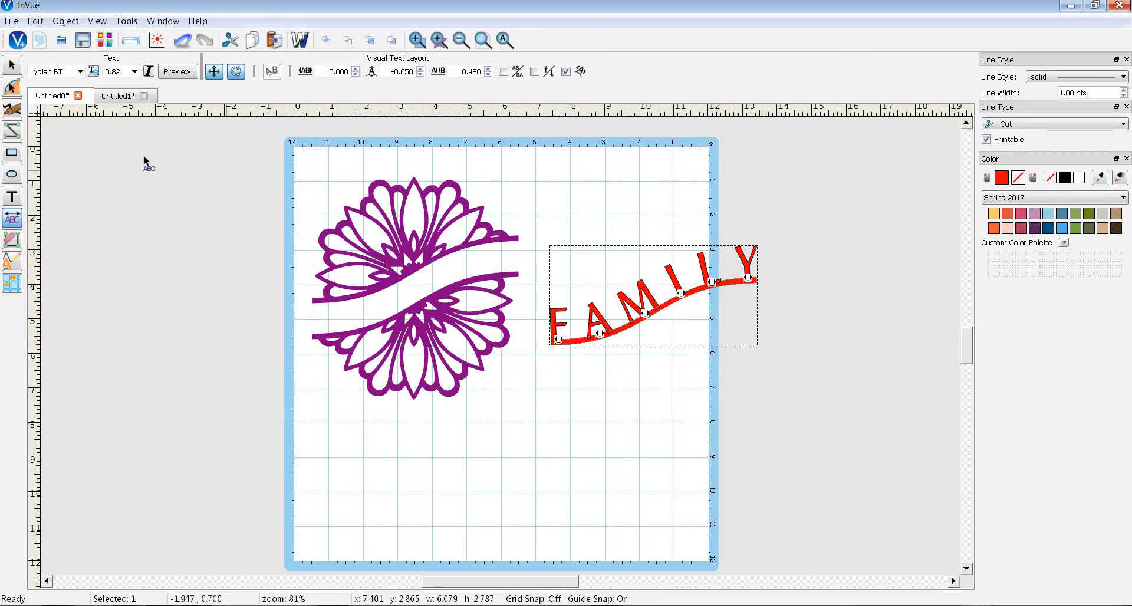
Move the FAMILY text off the red curve into the flower's wavy gap, aligning it with the gap's starting edge.
click(11, 66)
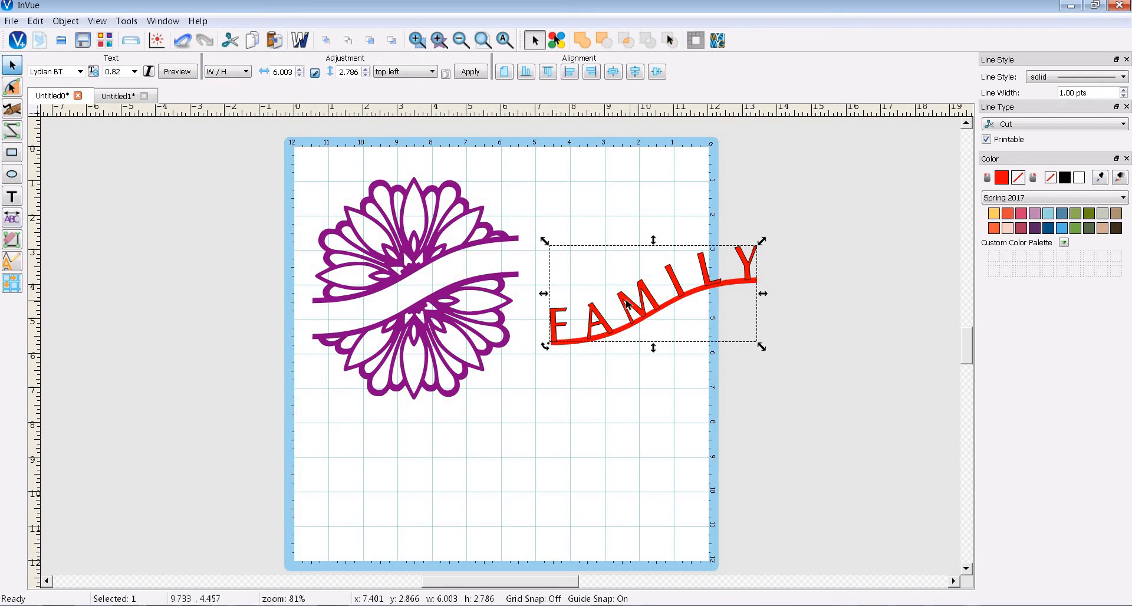
drag(623, 298, 383, 291)
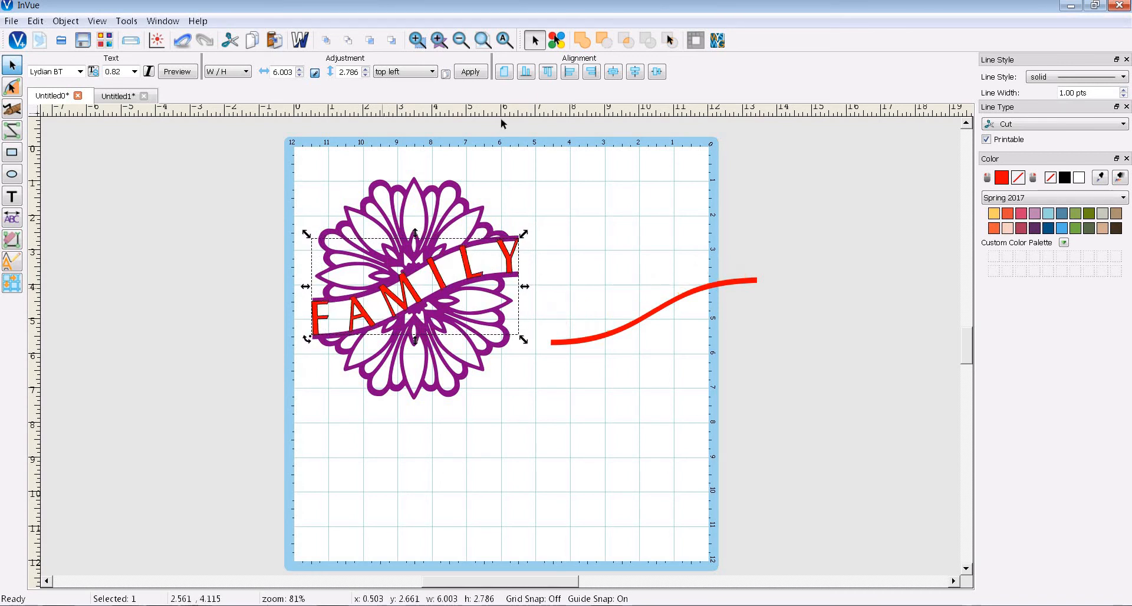
click(417, 40)
drag(294, 228, 433, 375)
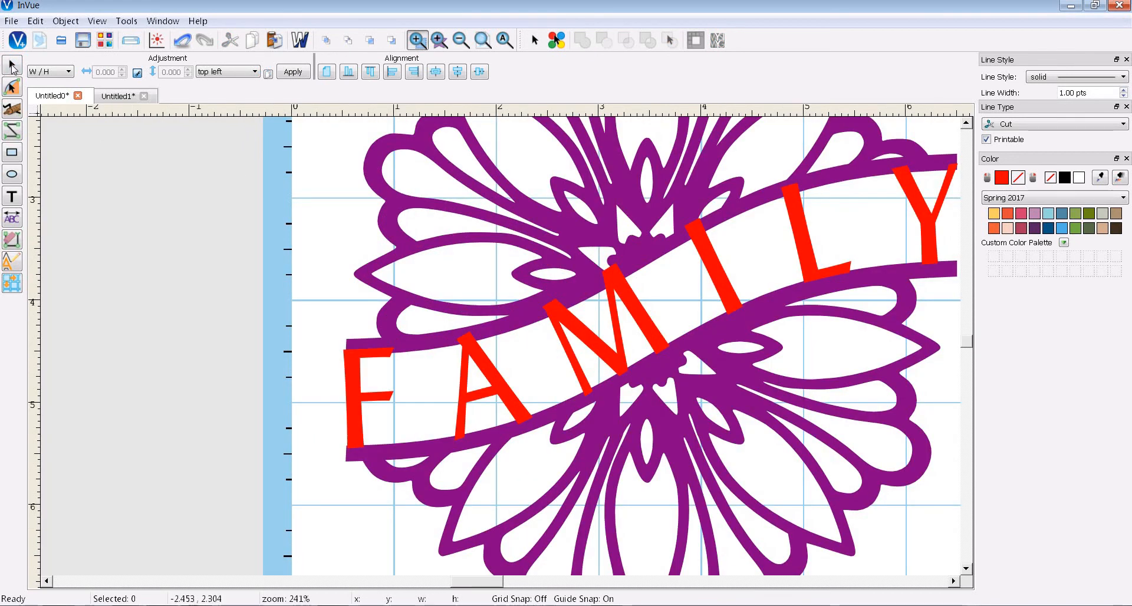
click(12, 66)
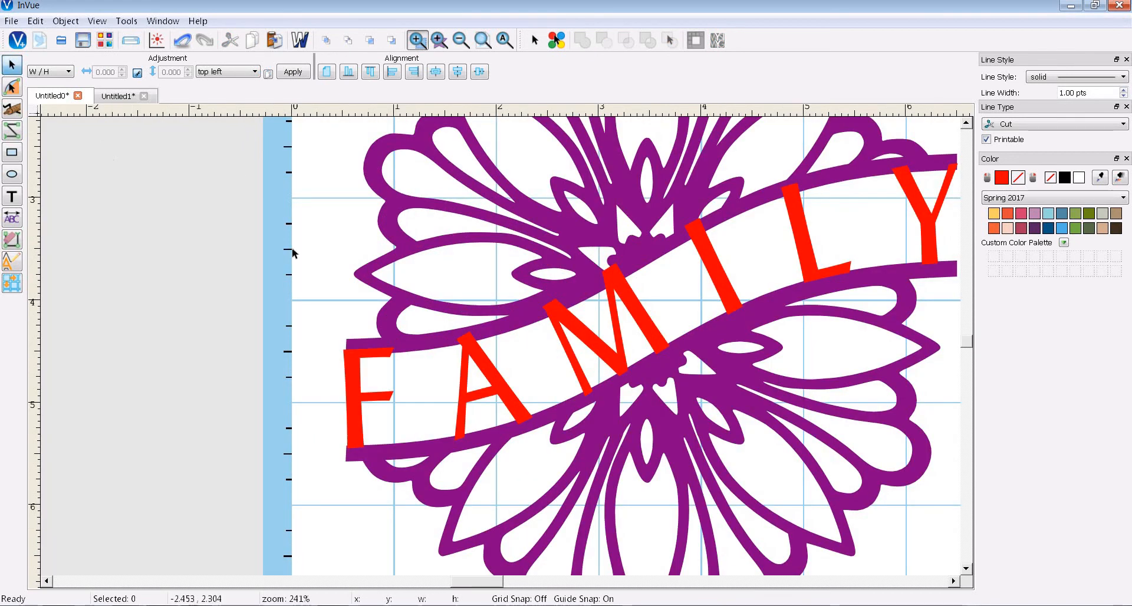
click(487, 375)
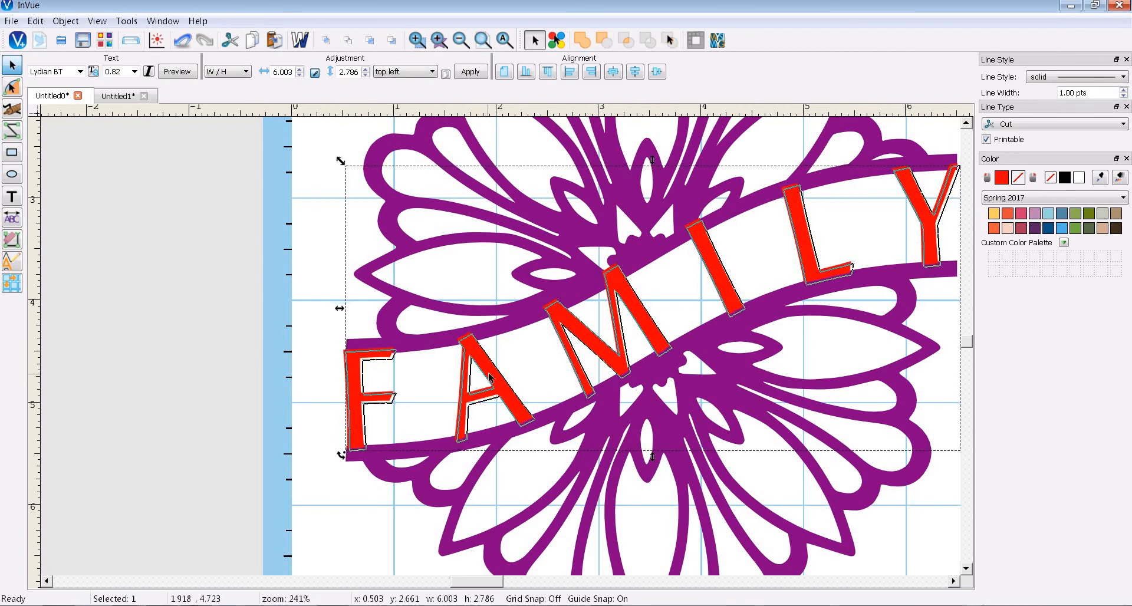
drag(488, 377, 491, 379)
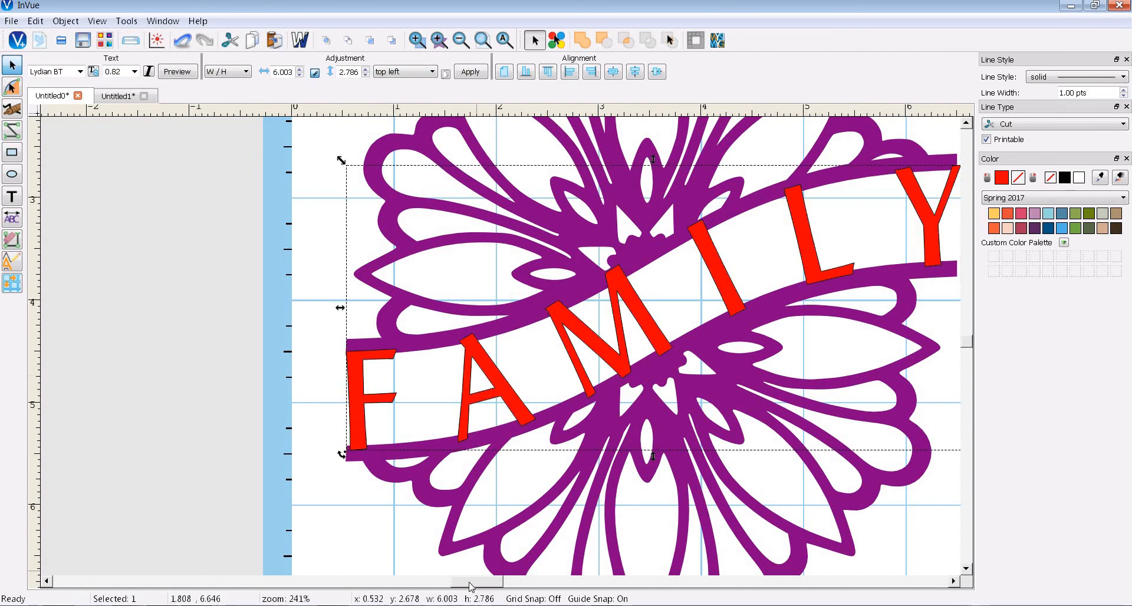
Narrow the FAMILY text to about 5.990 wide and nudge it to fit between the ends of the flower's gap.
drag(466, 585, 475, 590)
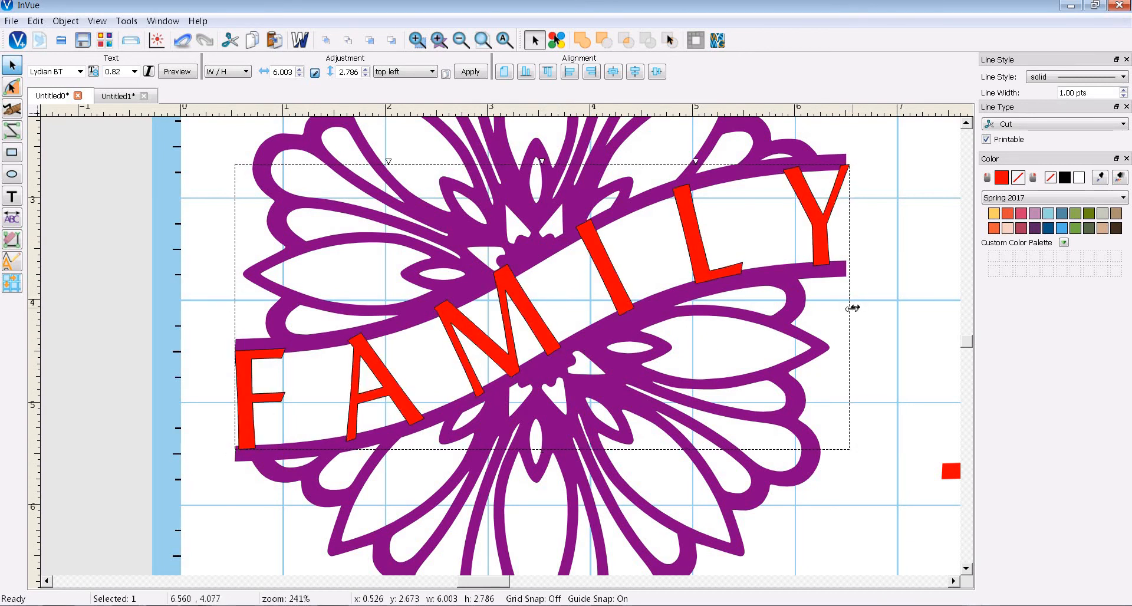
drag(854, 308, 854, 308)
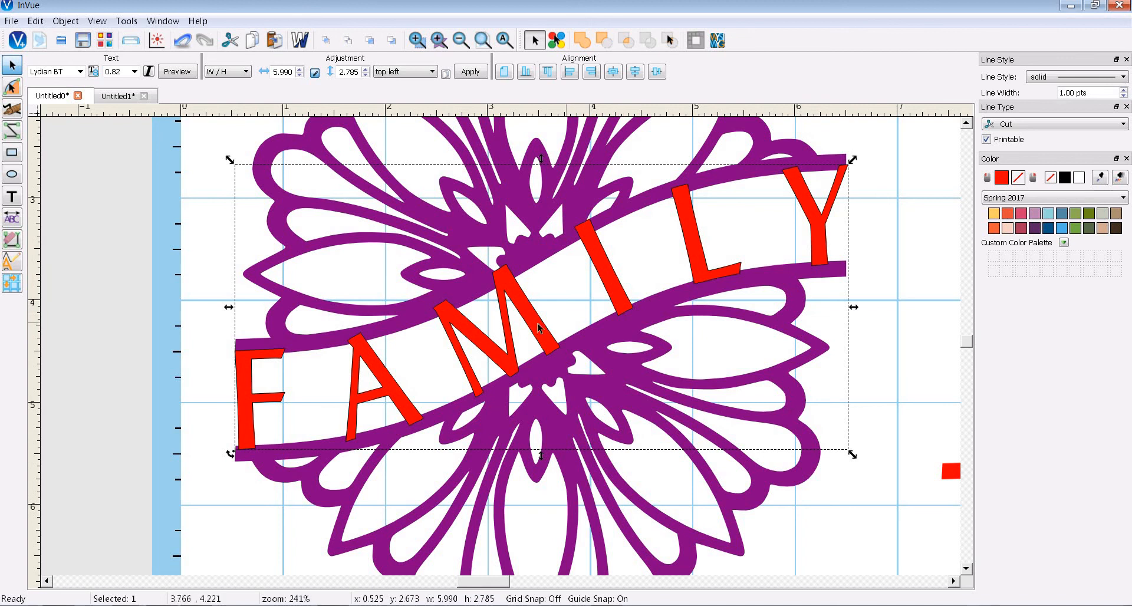
drag(538, 327, 539, 325)
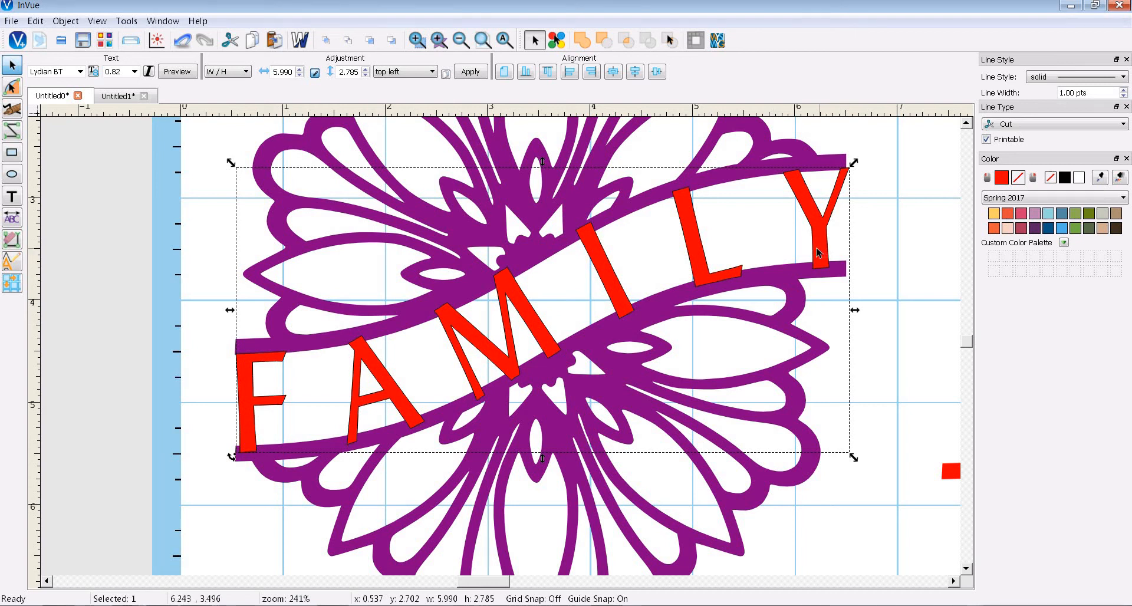
drag(835, 239, 831, 239)
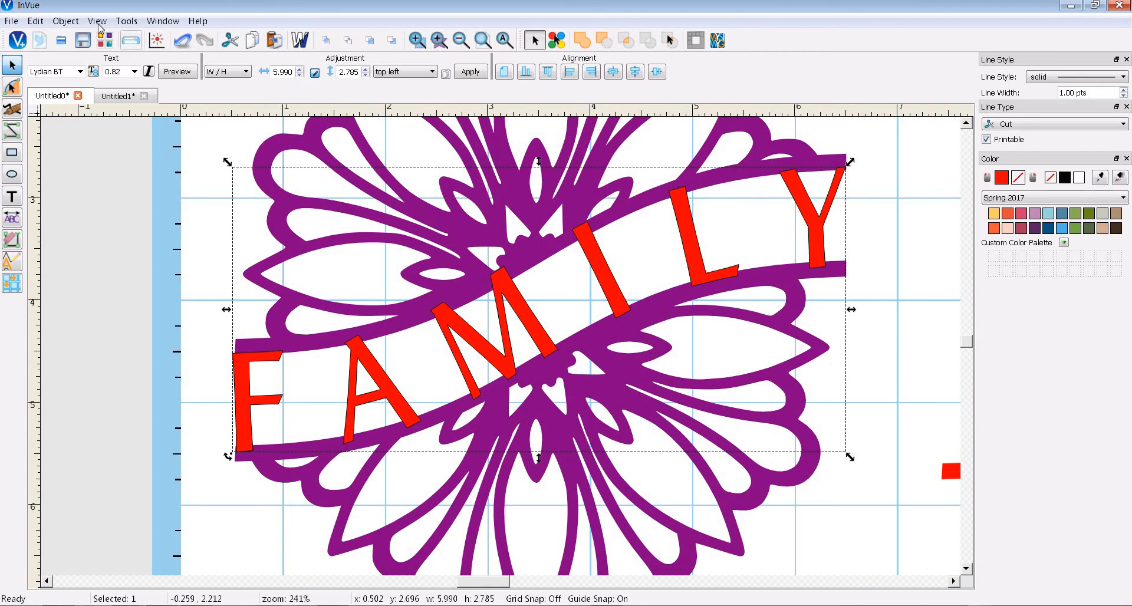
Break the FAMILY text by character and move the separated letters back up into the flower's gap.
click(66, 21)
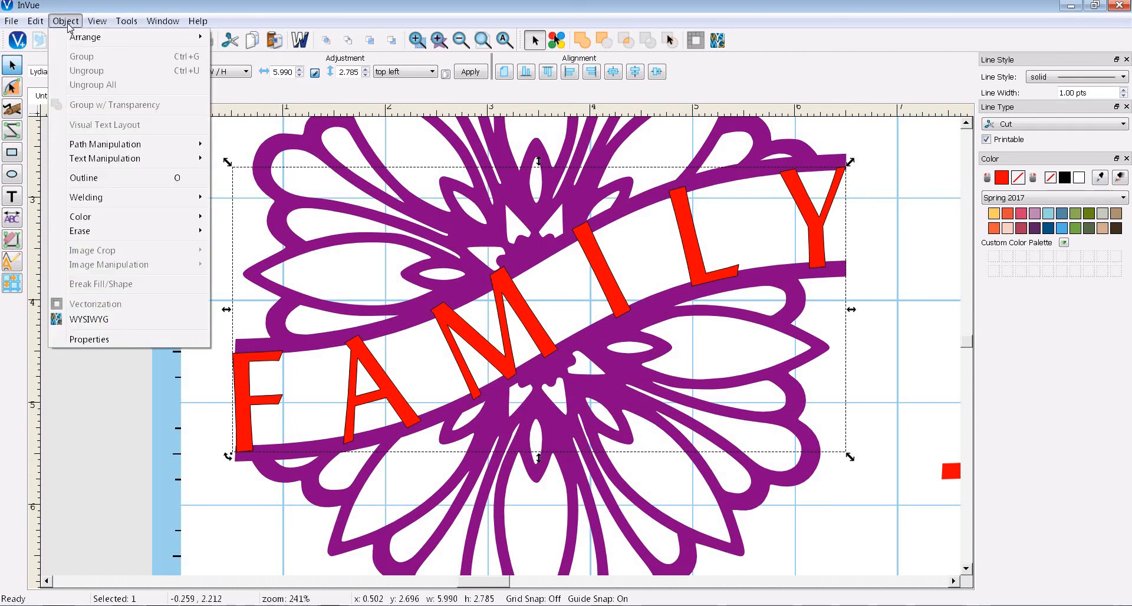
mouse_move(121, 160)
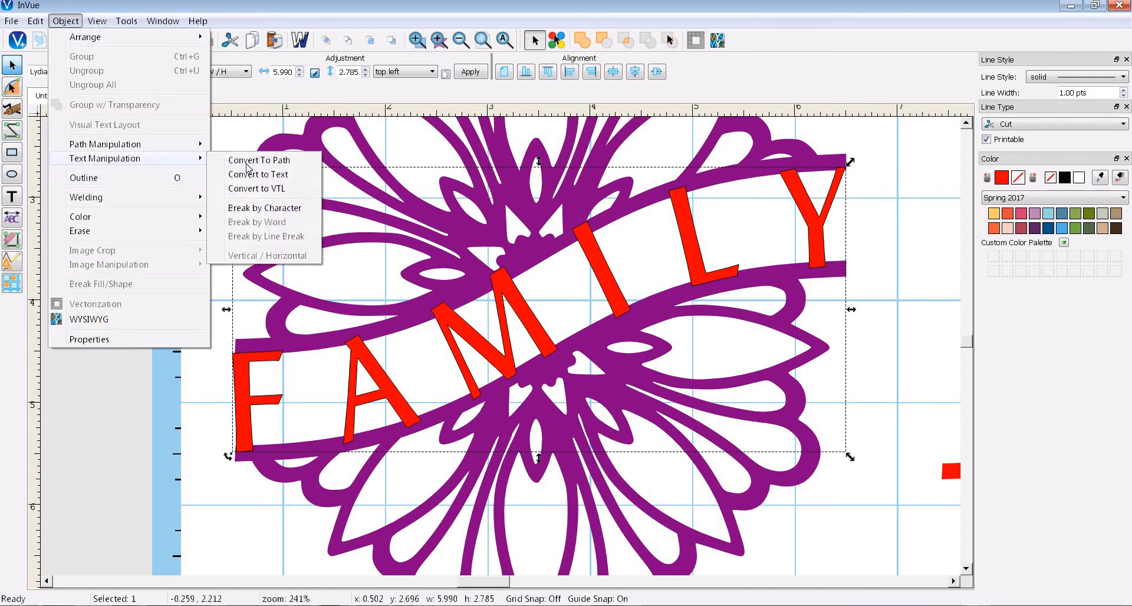
click(264, 209)
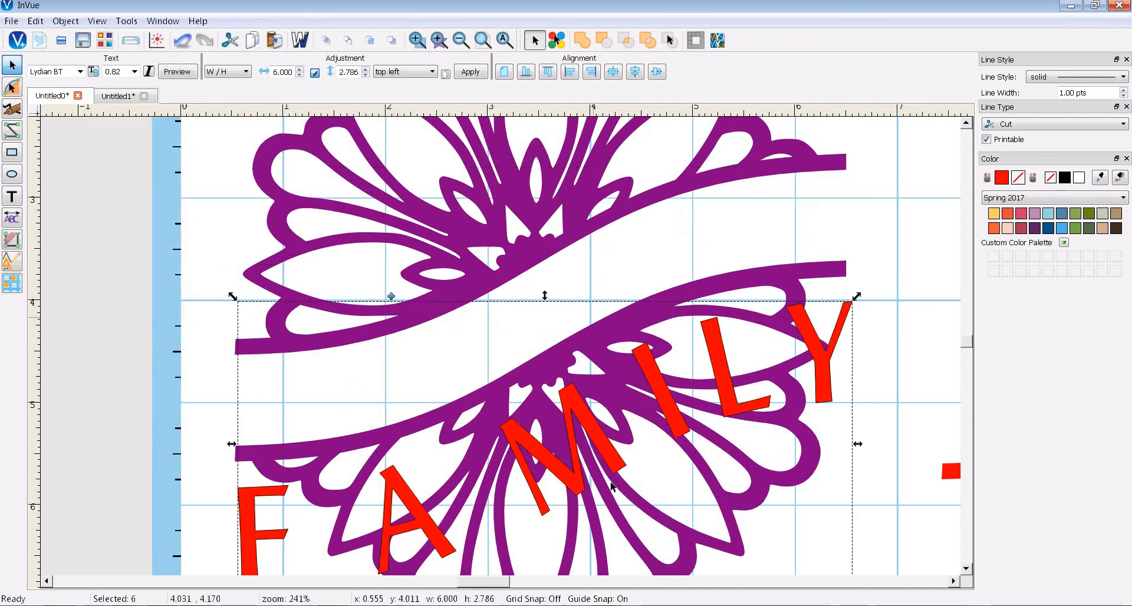
drag(609, 450, 606, 314)
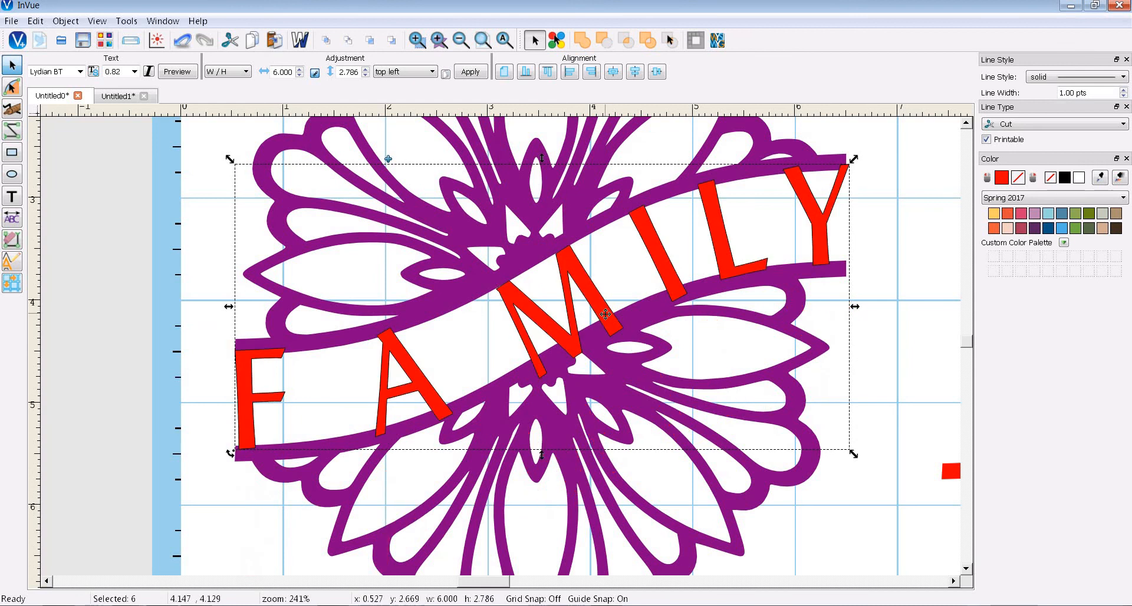
click(912, 301)
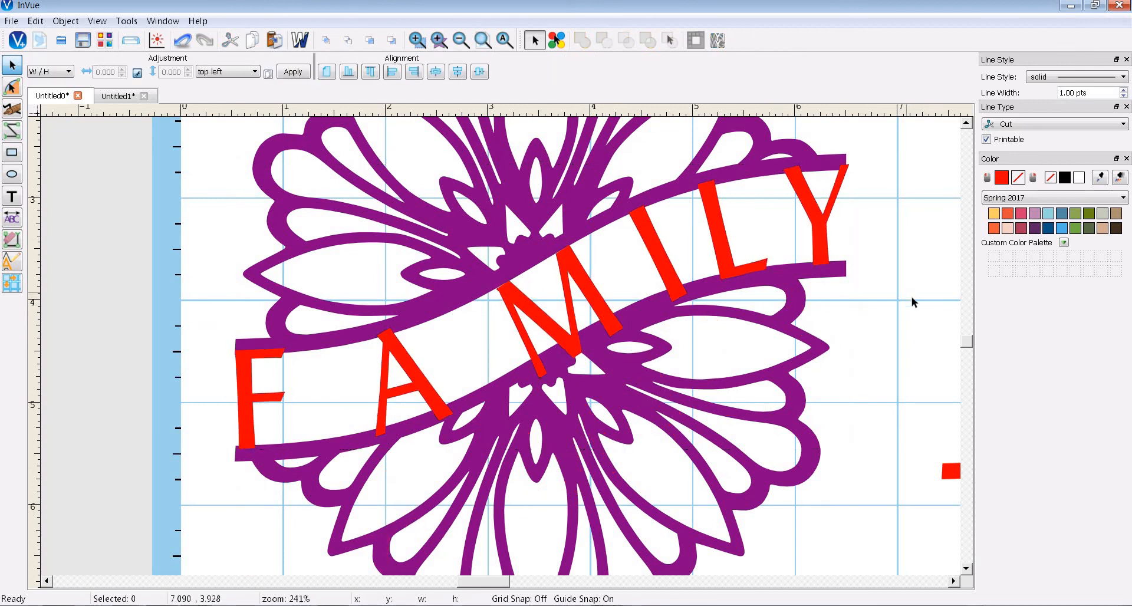
Nudge the separate letters A, M, I and L upward so they overlap both purple borders of the gap.
click(424, 378)
drag(423, 378, 431, 376)
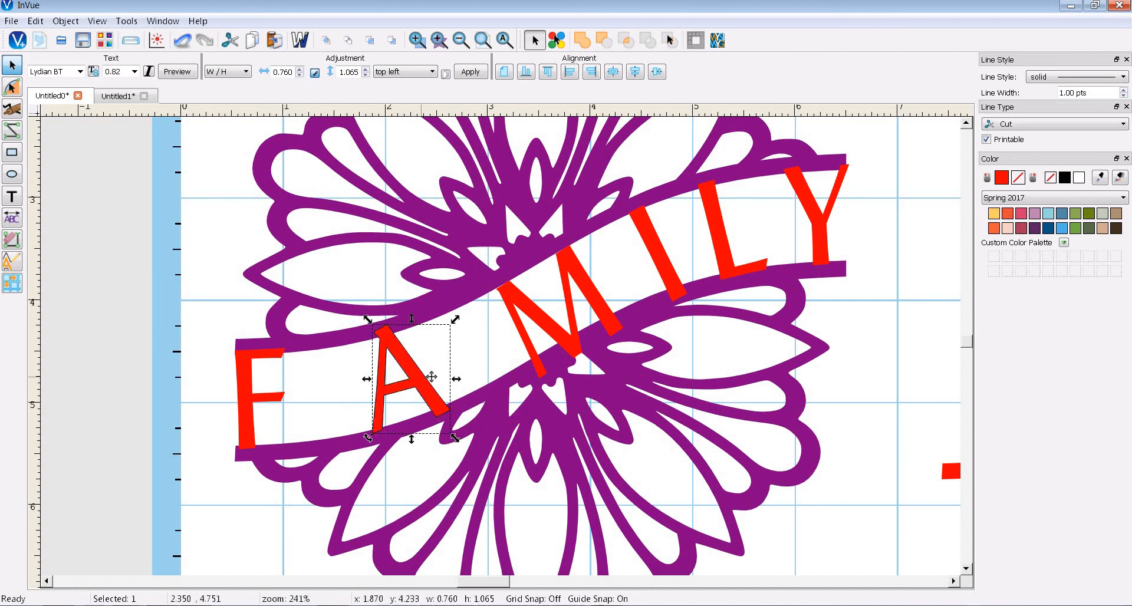
drag(548, 329, 542, 316)
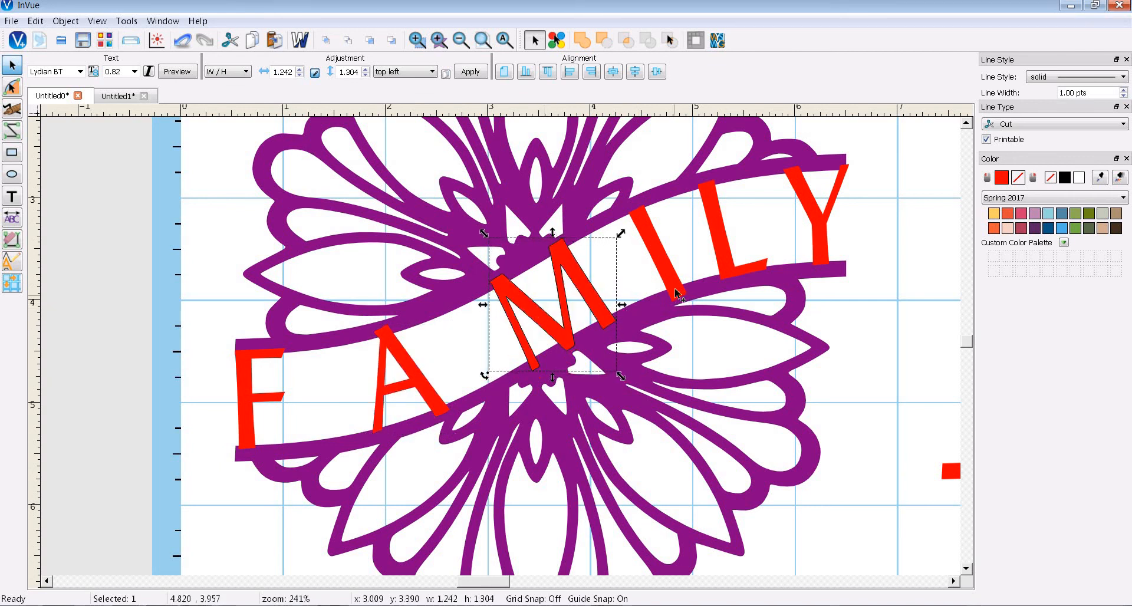
drag(675, 286, 729, 266)
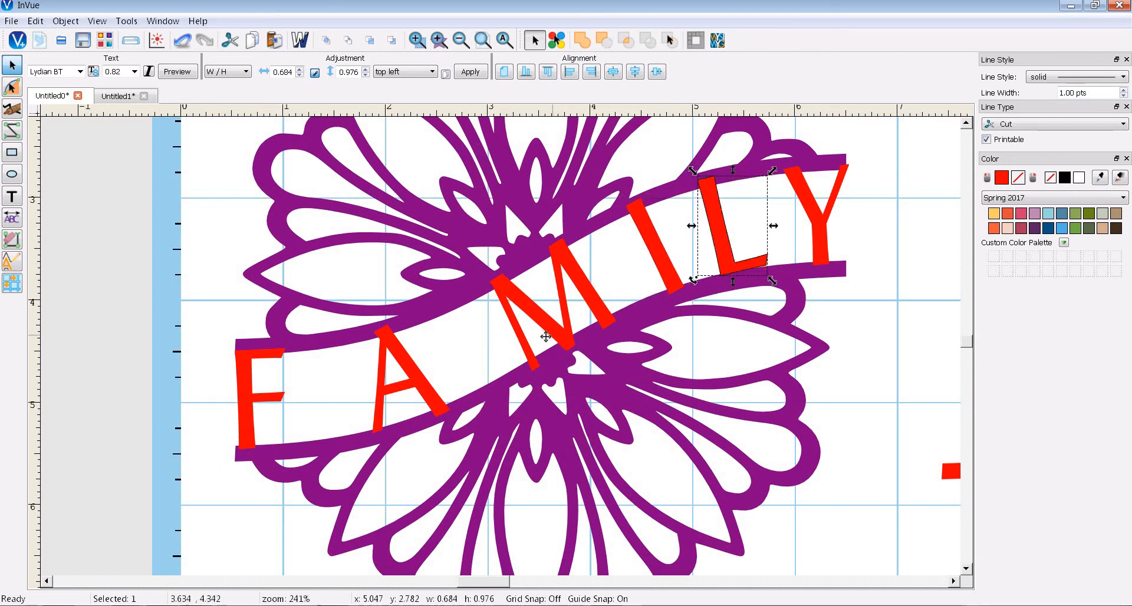
Shift the letters M, I and Y slightly toward the F and lower the L a little within the gap.
drag(546, 337, 533, 342)
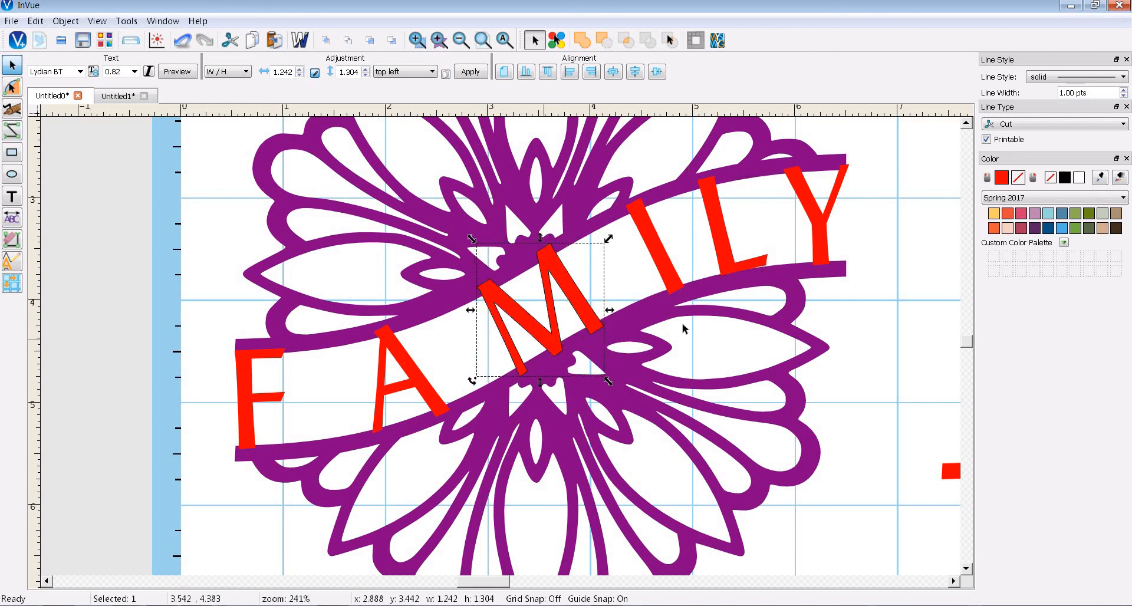
drag(672, 283, 665, 282)
click(725, 259)
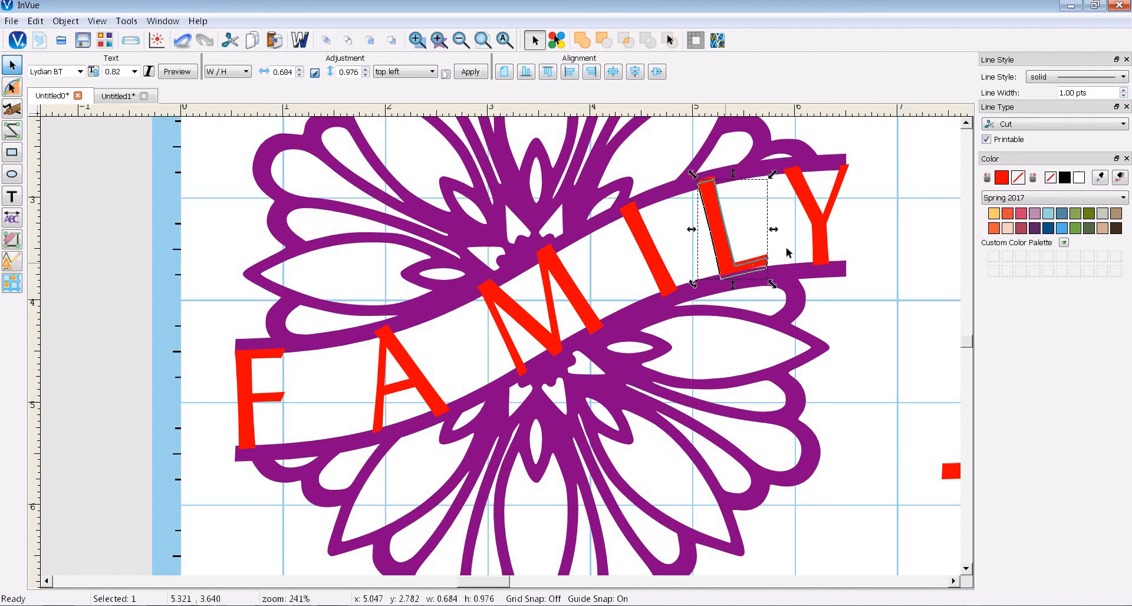
drag(816, 238, 816, 240)
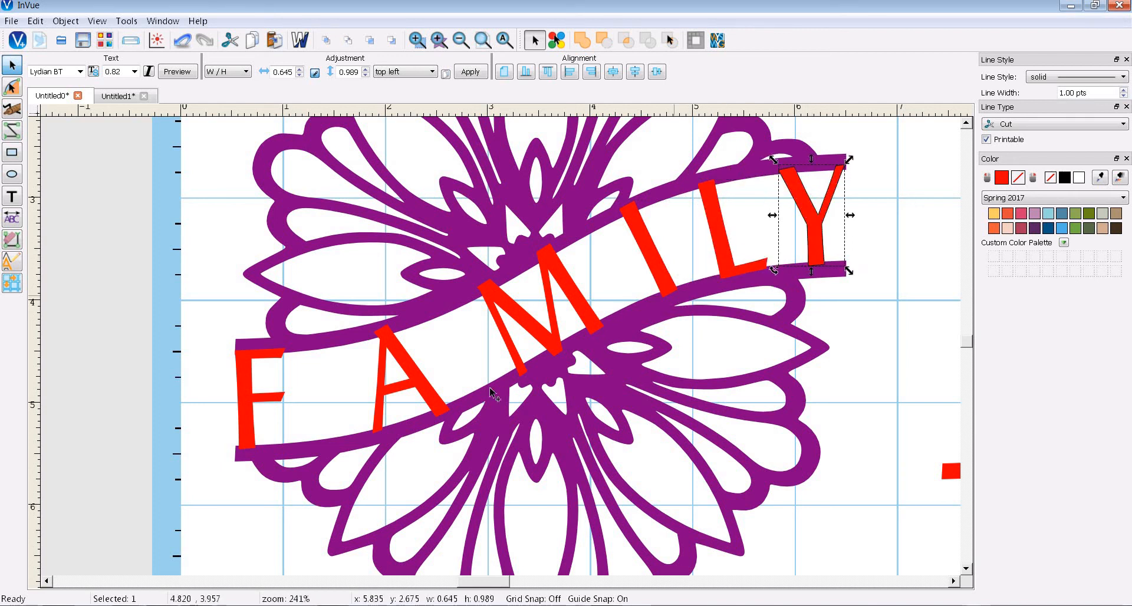
Move the letters A, M and I further toward the F to even out the spacing across the gap.
drag(430, 397, 414, 401)
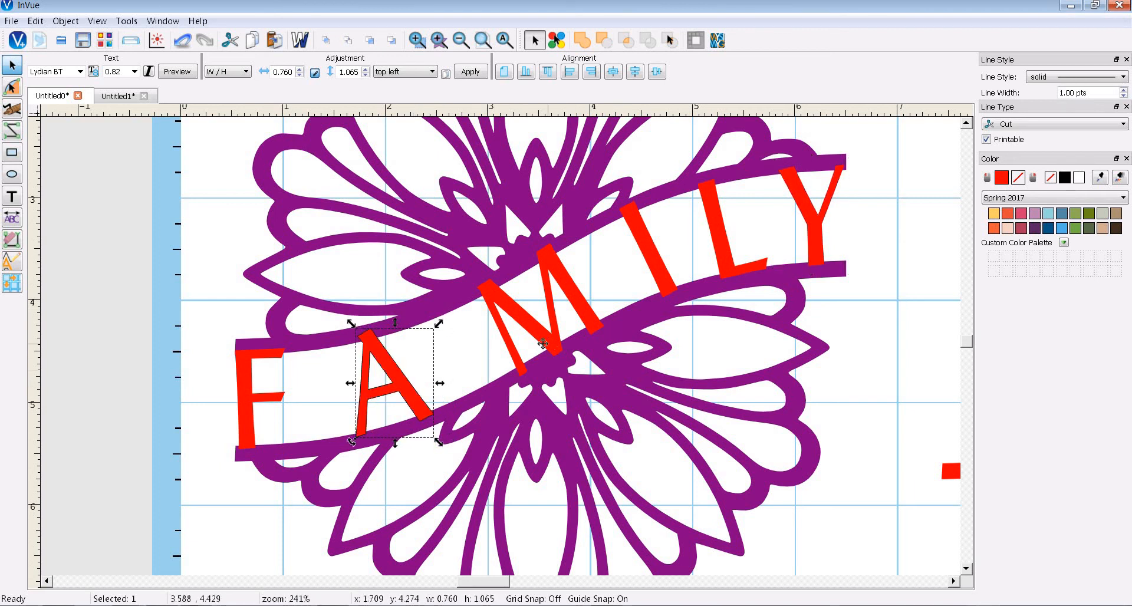
drag(543, 343, 528, 349)
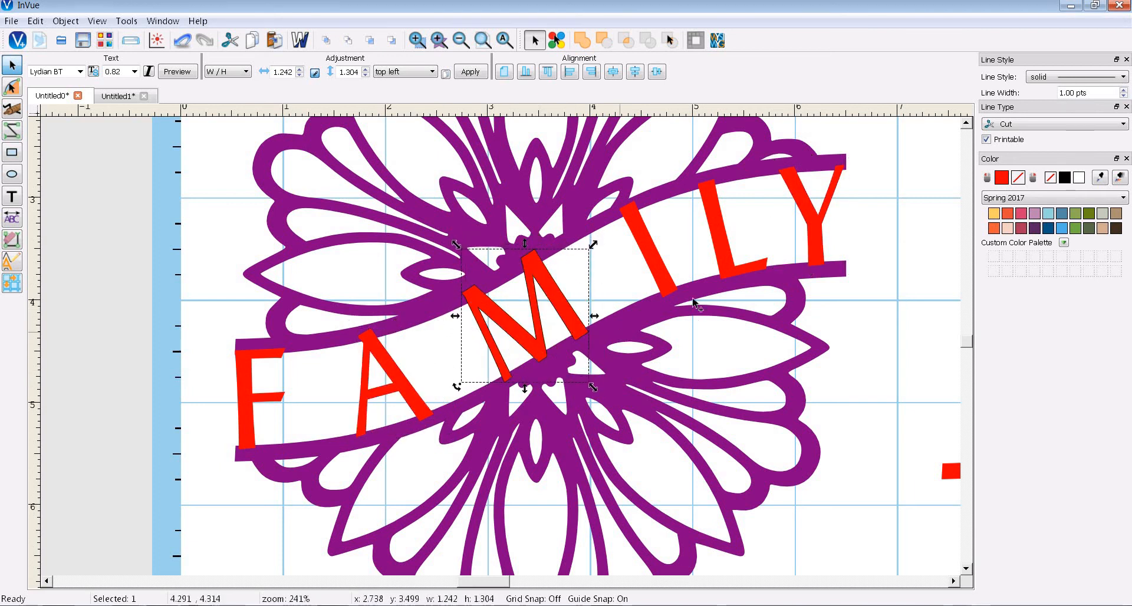
drag(666, 284, 658, 287)
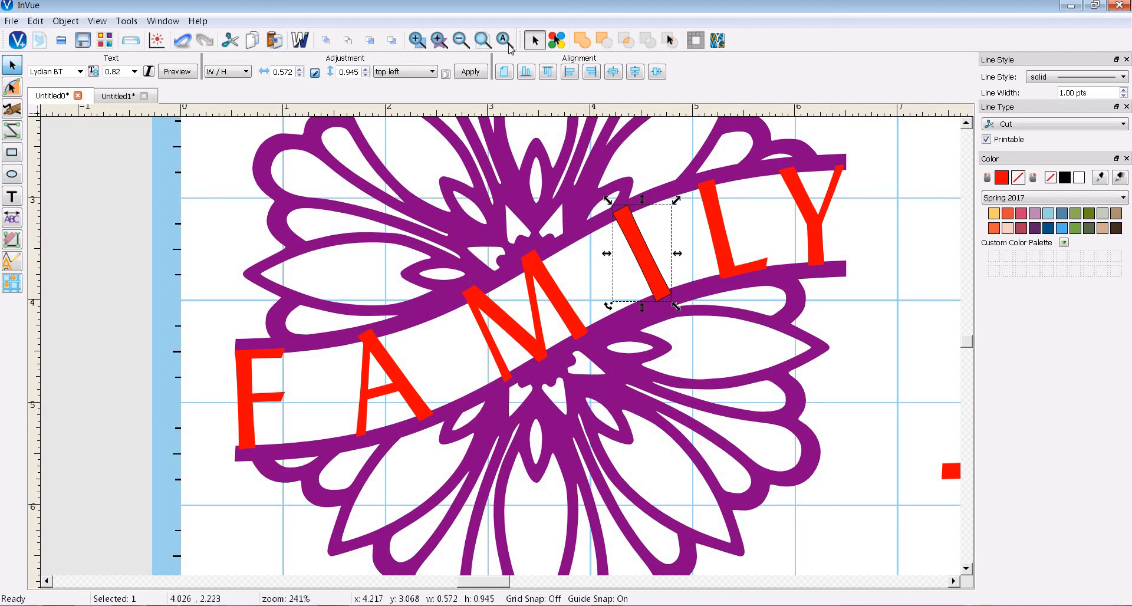
Delete the leftover red curve beside the flower.
click(509, 45)
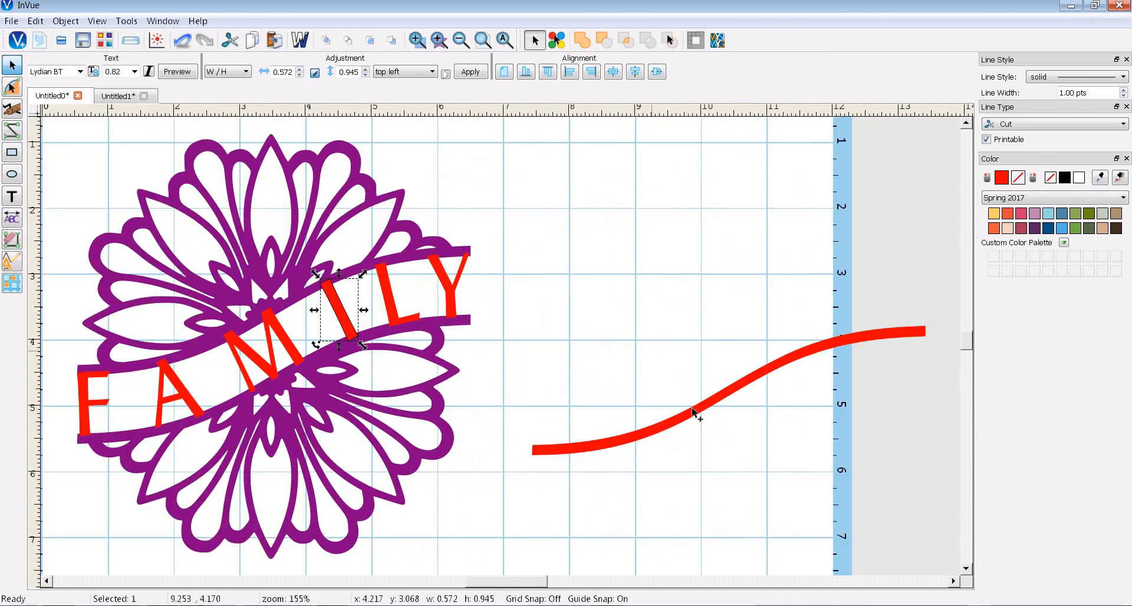
click(693, 411)
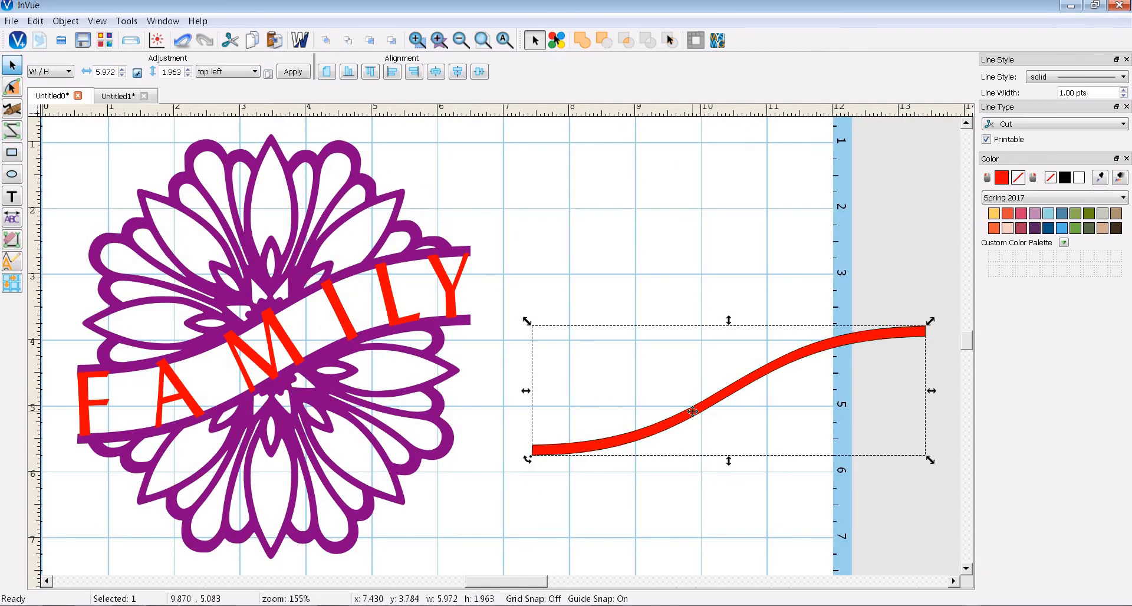
key(Delete)
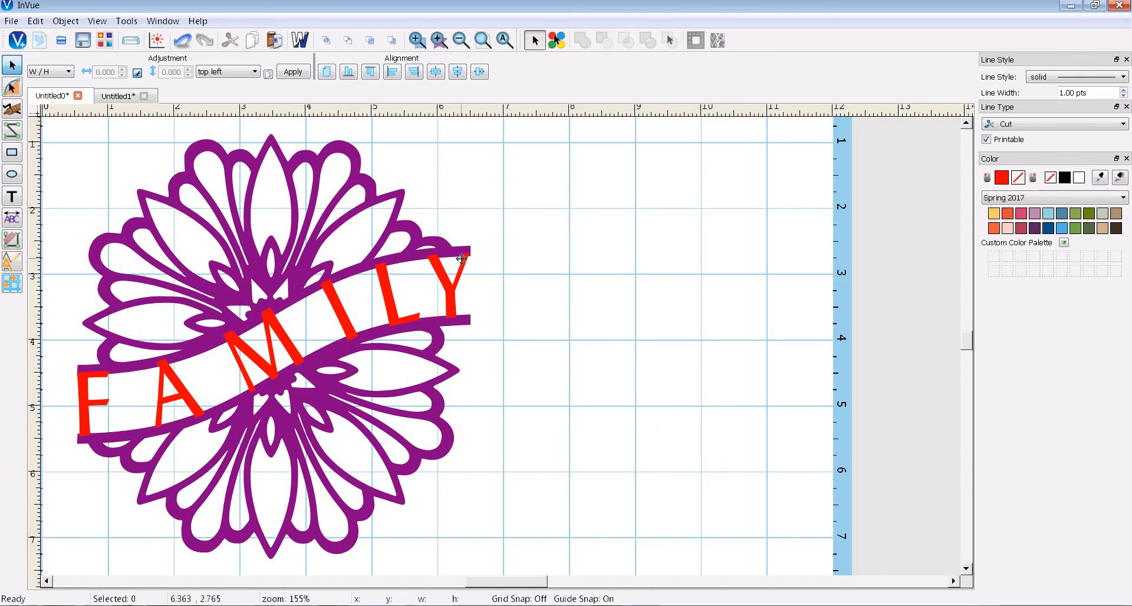
Union weld the flower and all FAMILY letters into one shape, and move it to about x 1.05, y 1.00 on the mat.
key(ctrl+a)
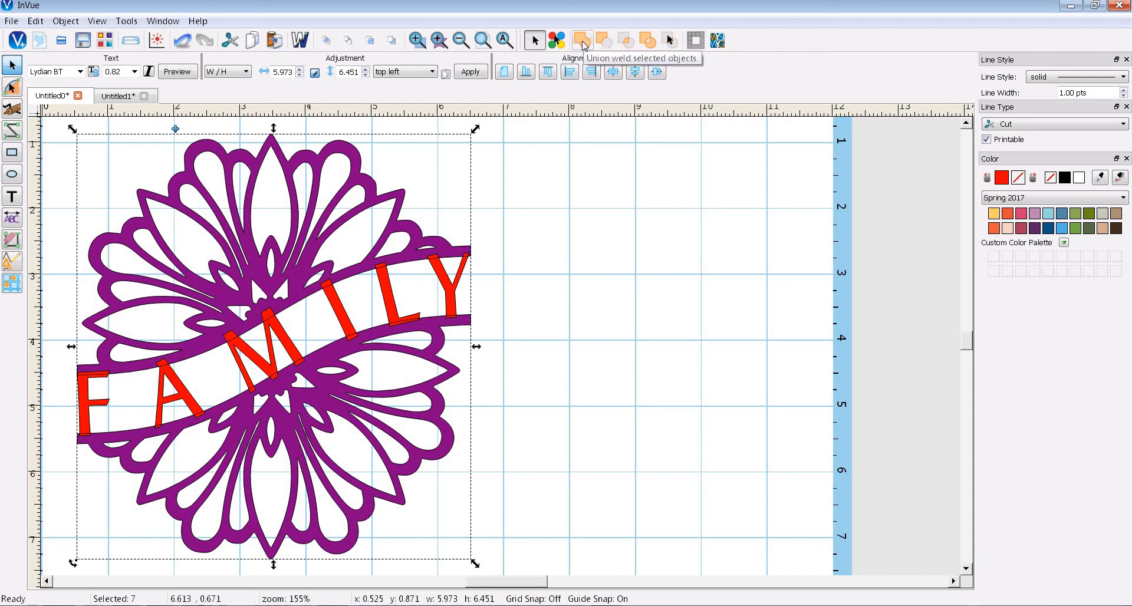
click(582, 40)
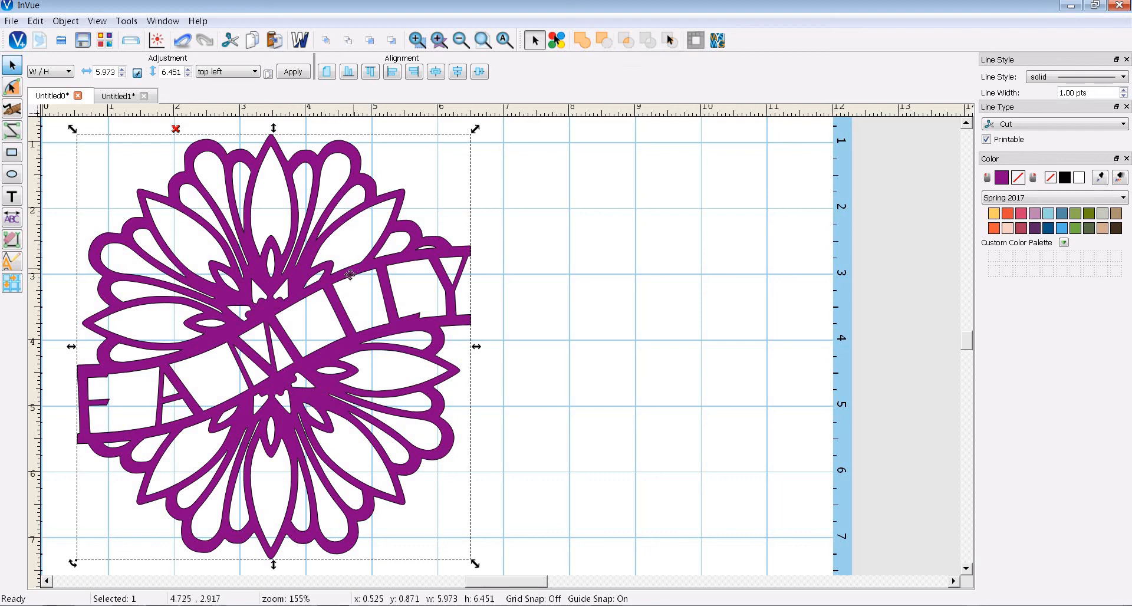
drag(348, 275, 357, 298)
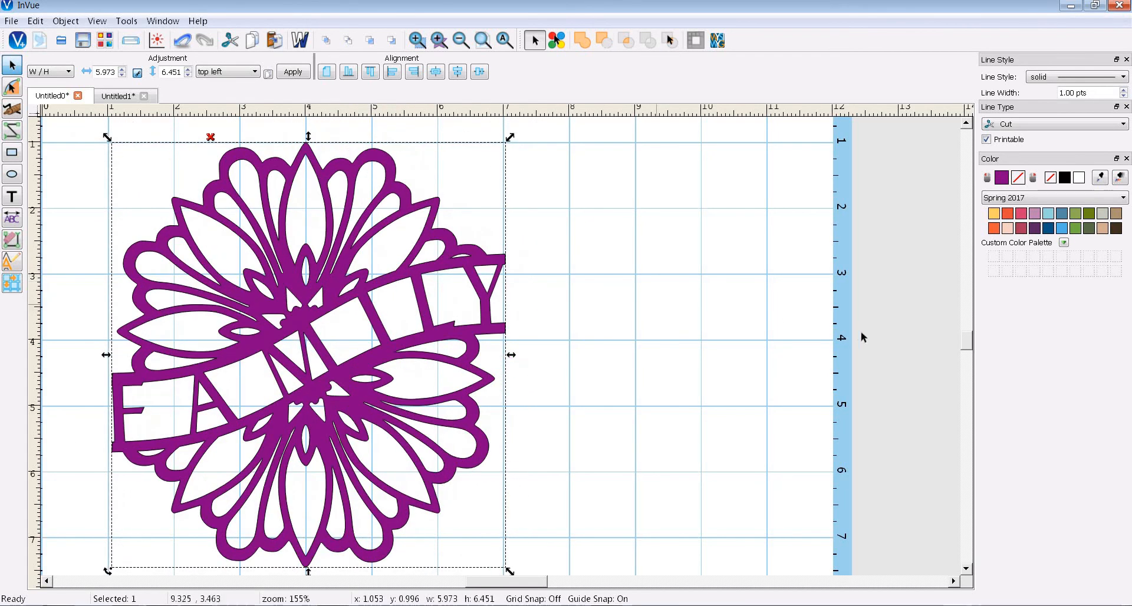
scroll(967, 343, down, 1)
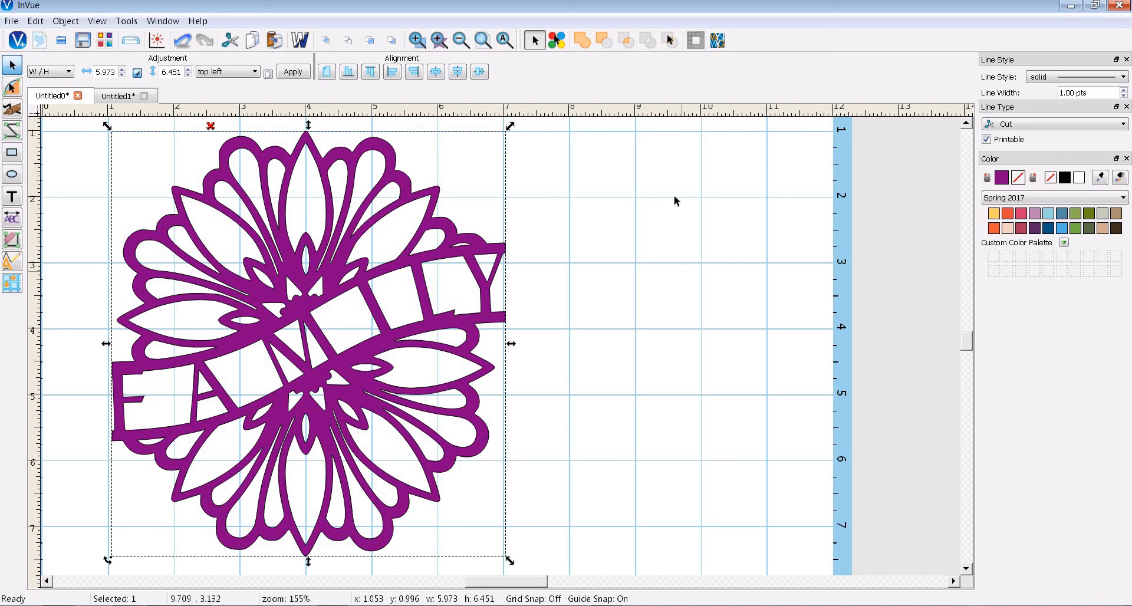
click(505, 40)
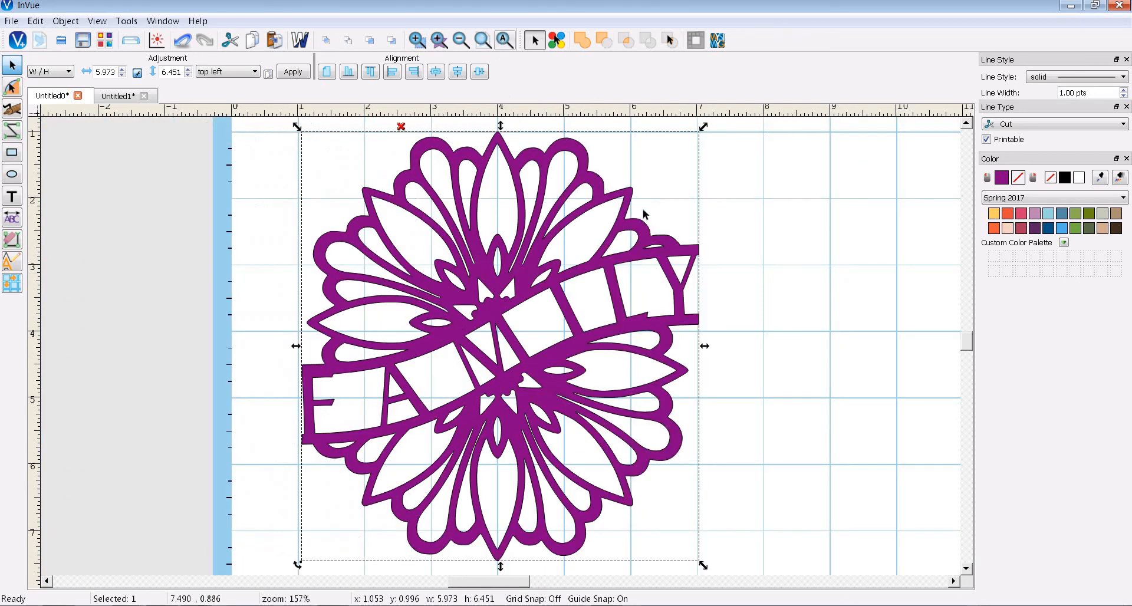
click(725, 230)
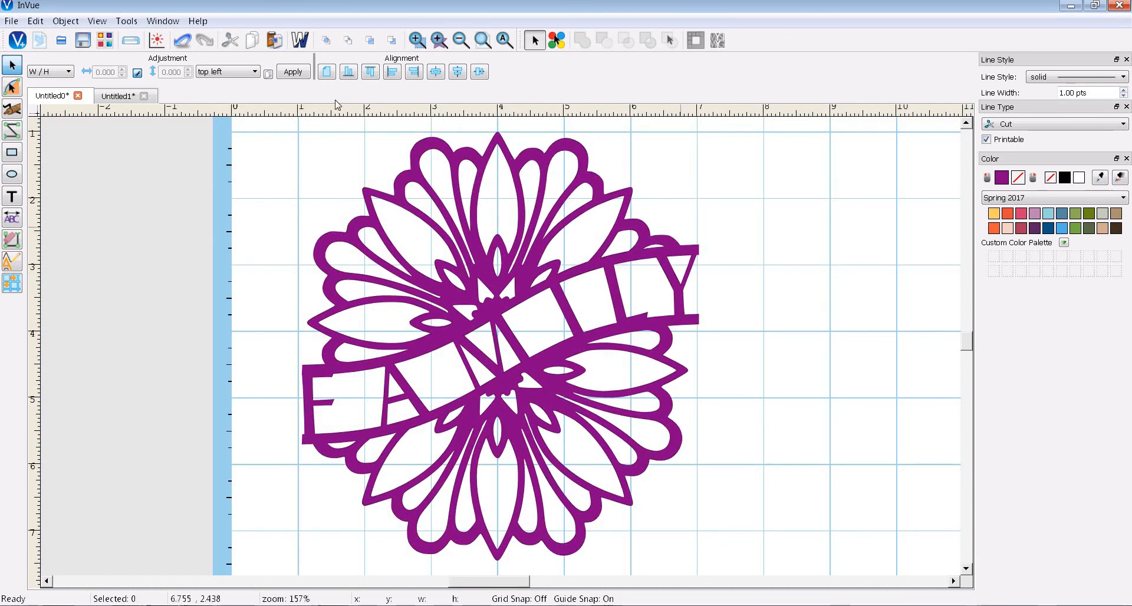